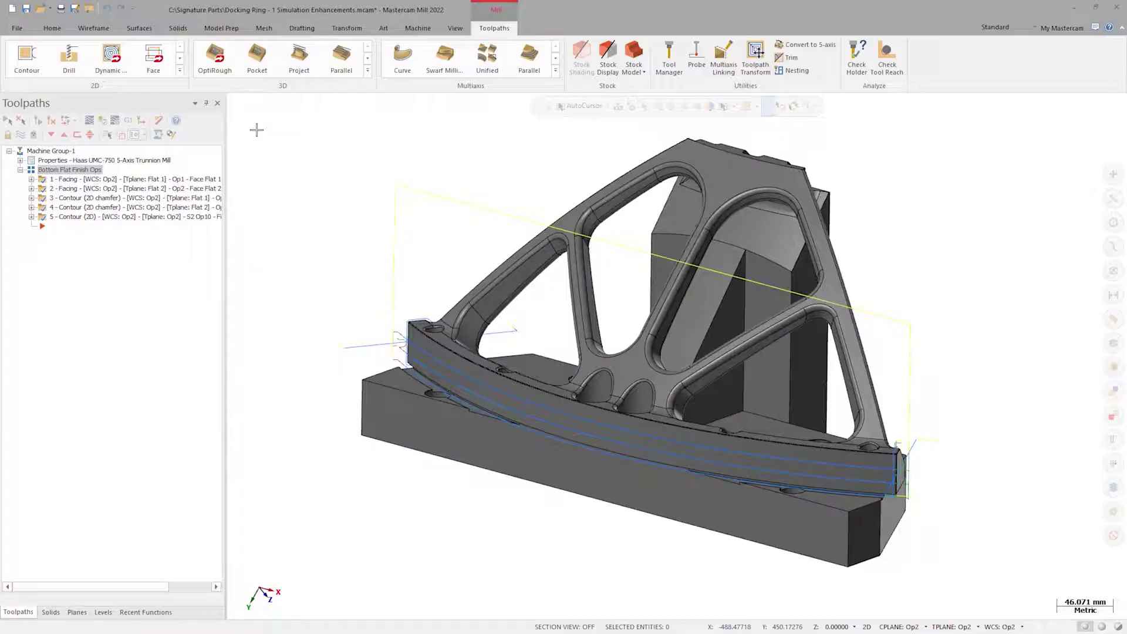
Hide level 2 Stock so only the Docking Ring part, fixture and toolpaths show.
{"action": "key", "text": "alt+4"}
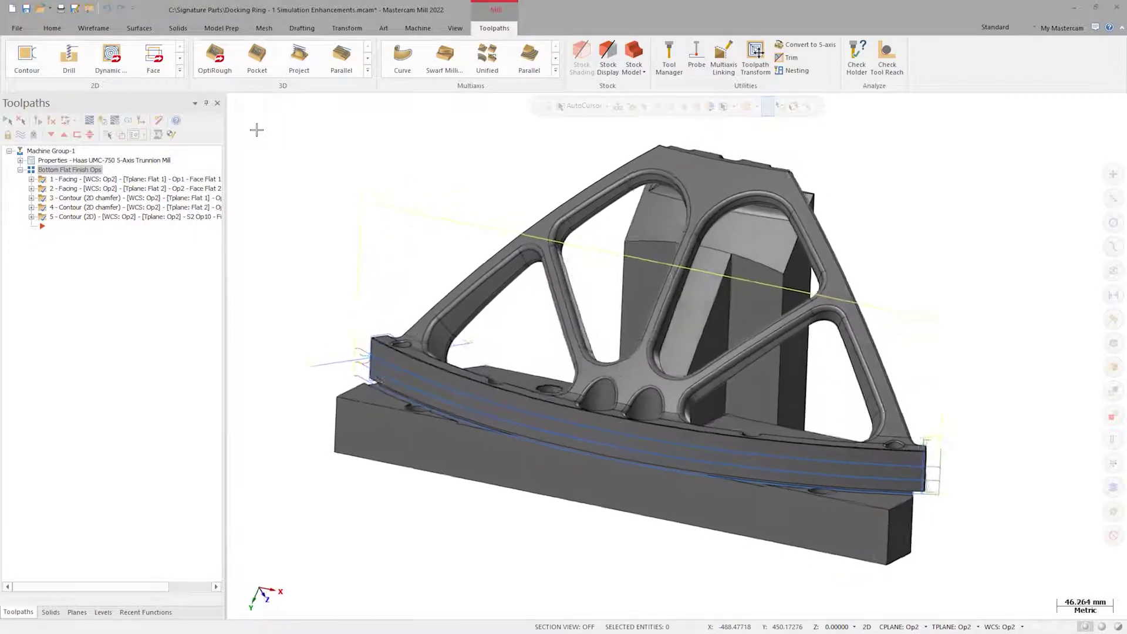
{"action": "key", "text": "alt+7"}
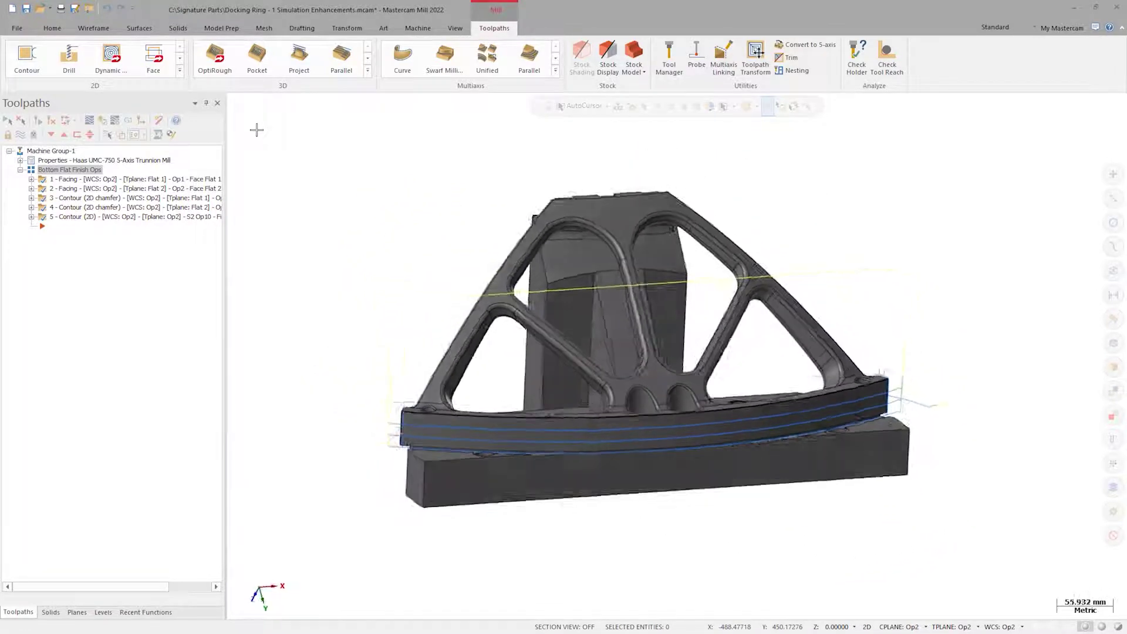
{"action": "key", "text": "alt+4"}
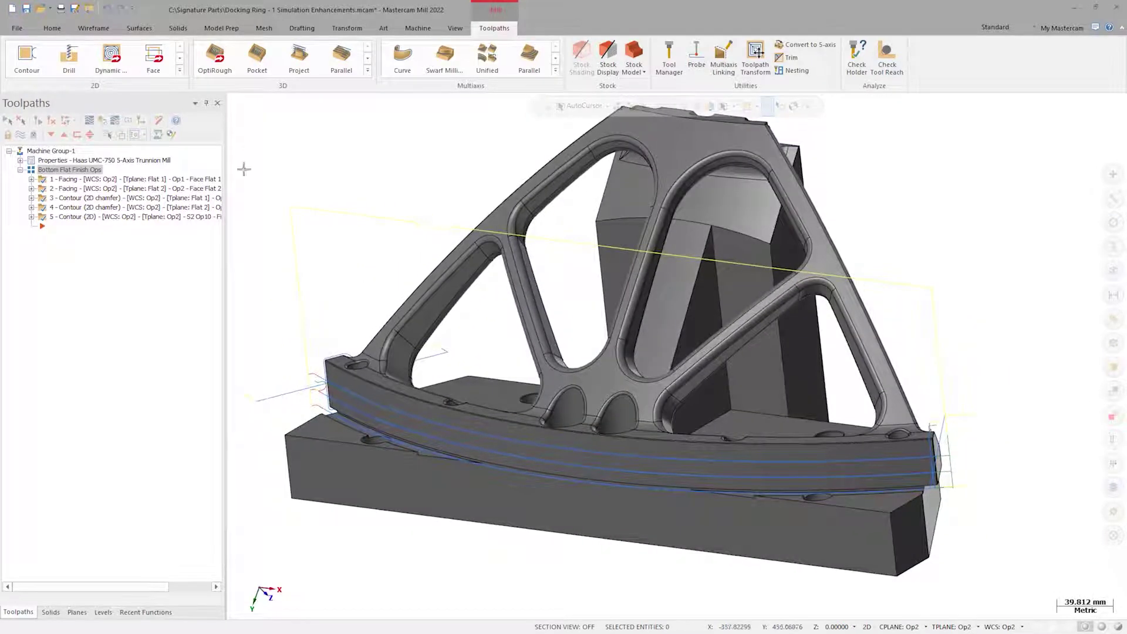
{"action": "left_click", "coordinate": [98, 613]}
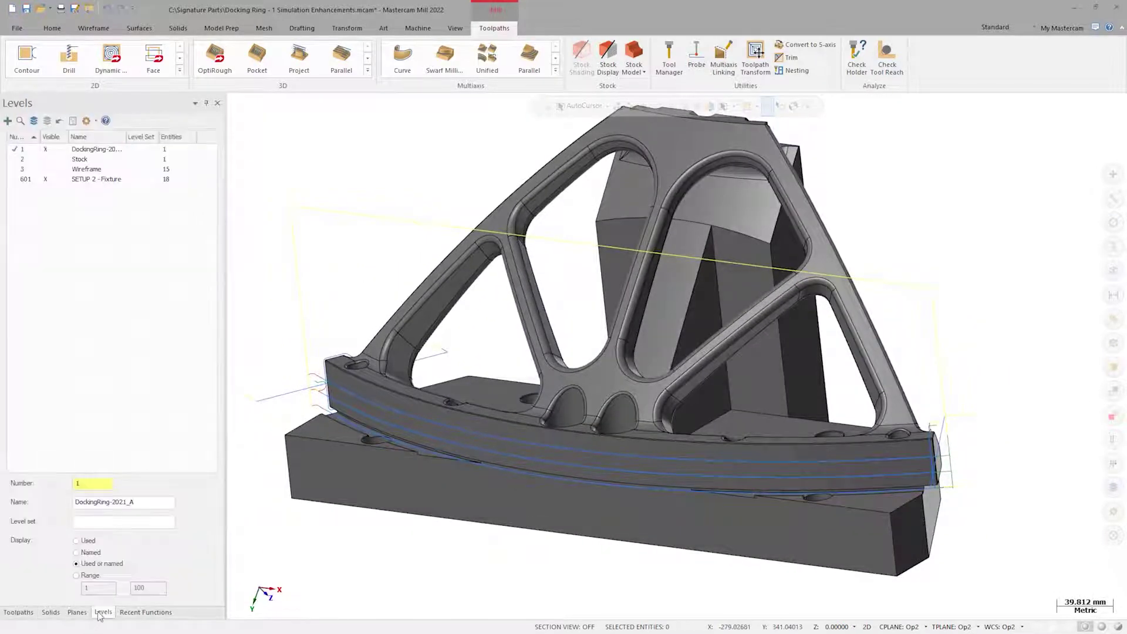
{"action": "left_click", "coordinate": [47, 159]}
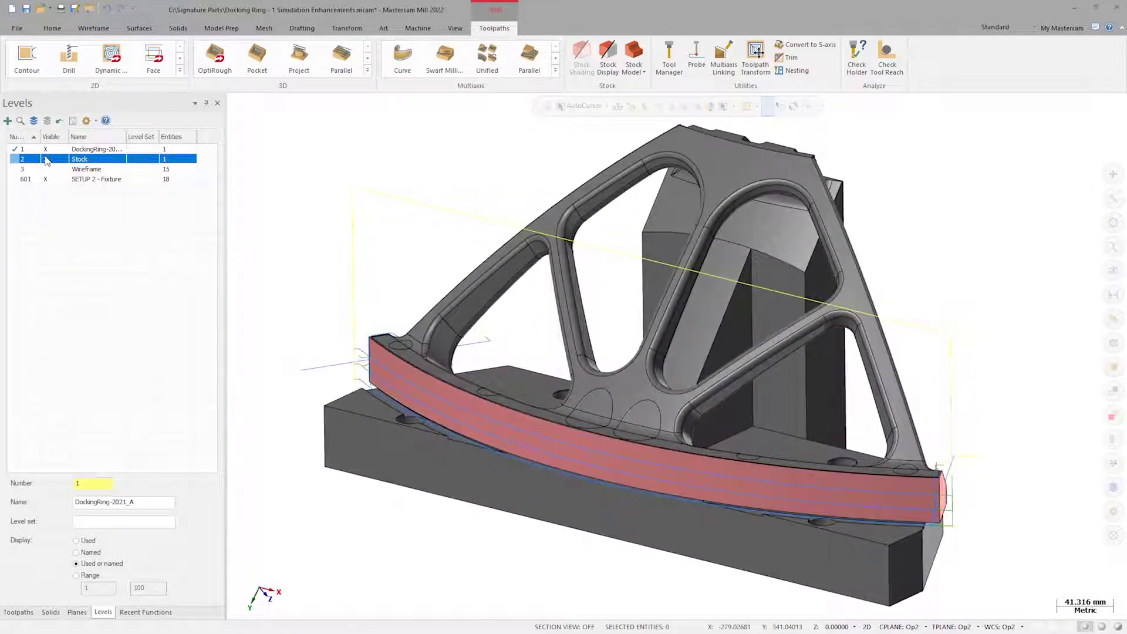
{"action": "left_click", "coordinate": [47, 159]}
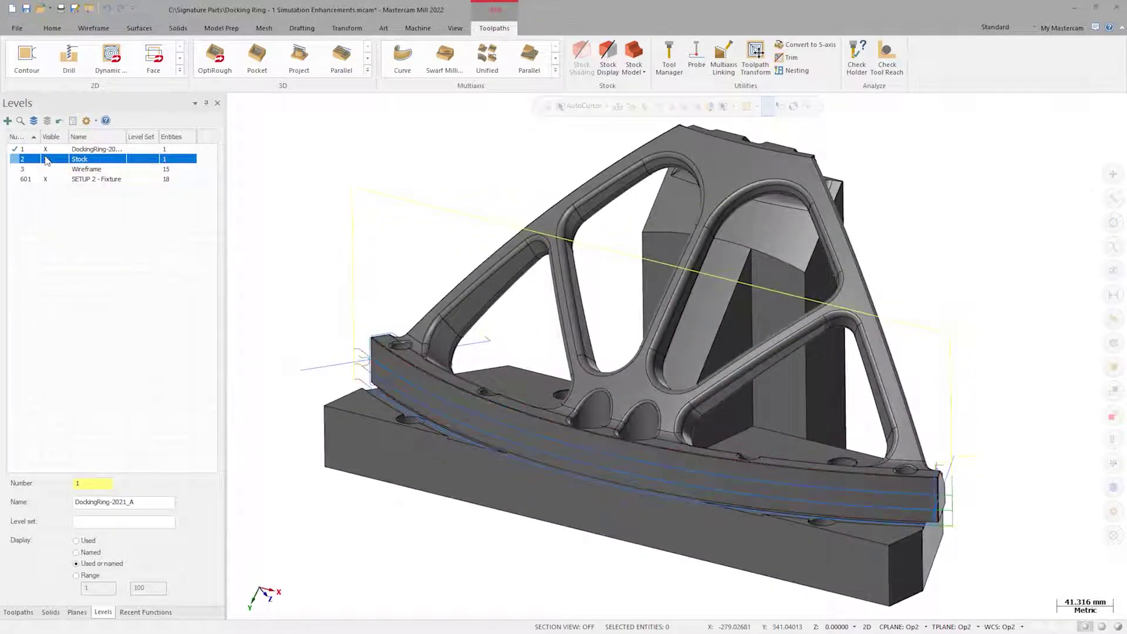
{"action": "left_click", "coordinate": [18, 611]}
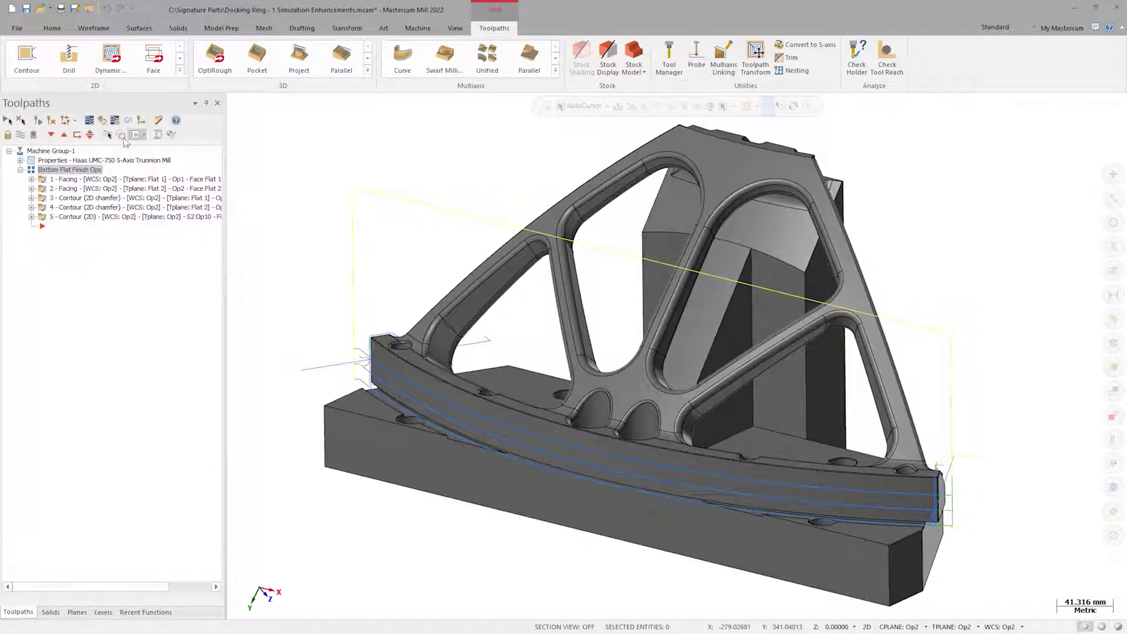
{"action": "left_click", "coordinate": [118, 121]}
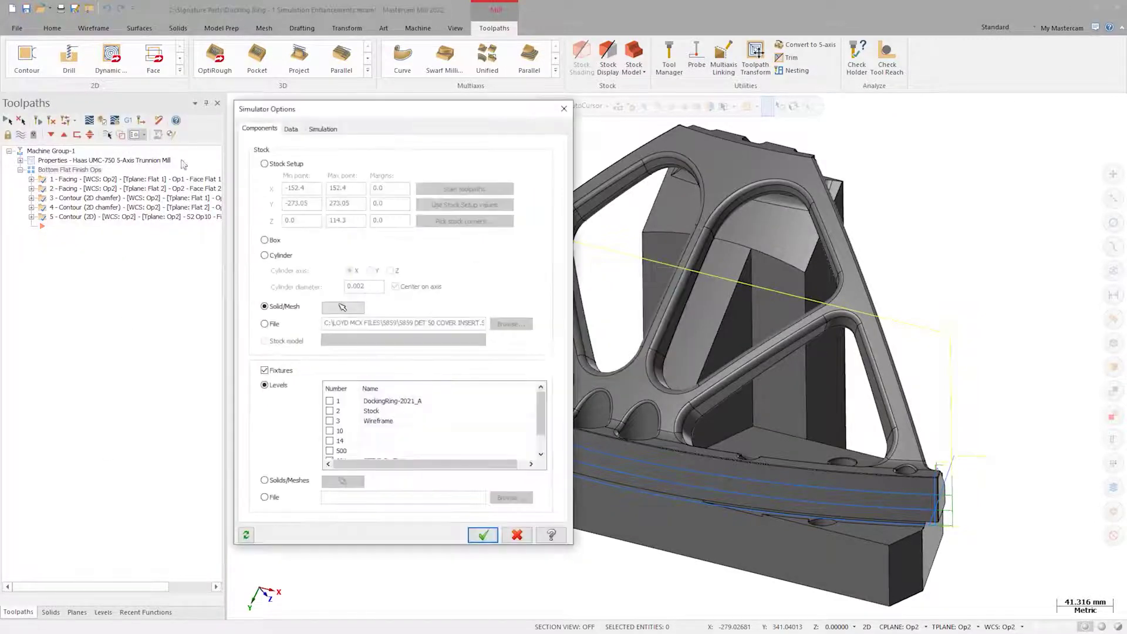
{"action": "scroll", "coordinate": [410, 442], "scroll_direction": "down", "scroll_amount": 1}
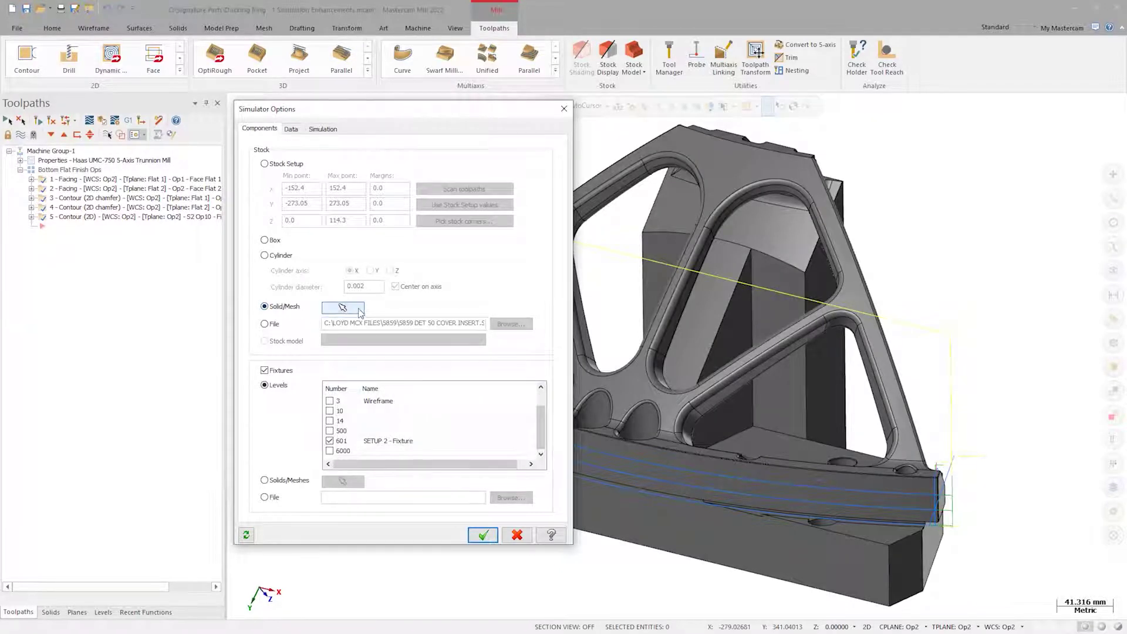
{"action": "left_click", "coordinate": [482, 534]}
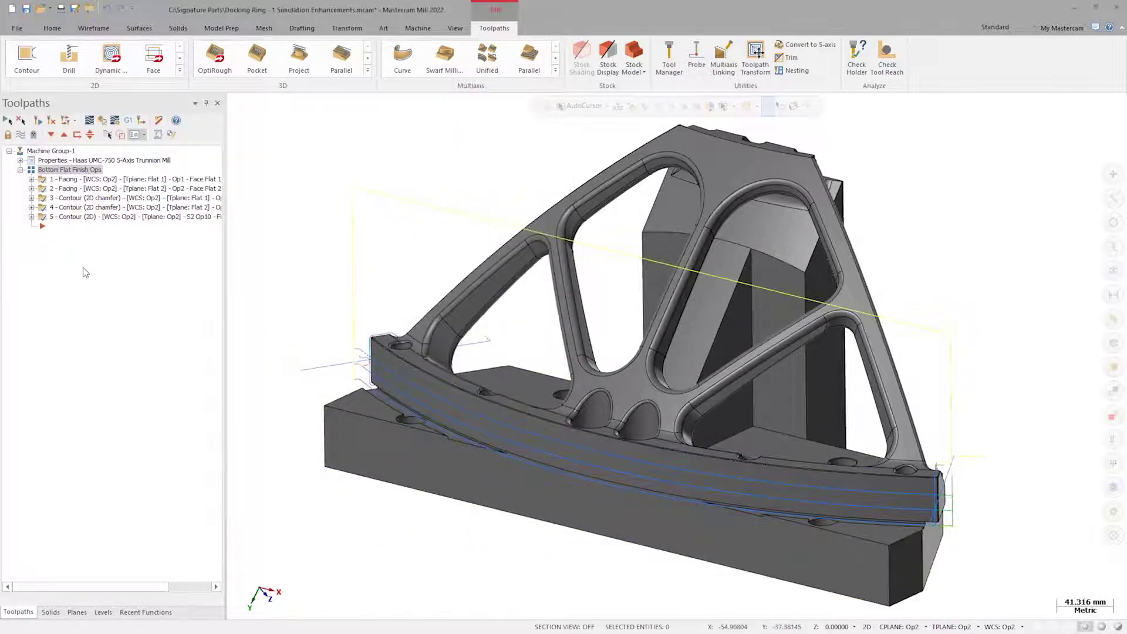
Verify all toolpaths with the Operation Change and Collision stop conditions enabled.
{"action": "left_click", "coordinate": [103, 122]}
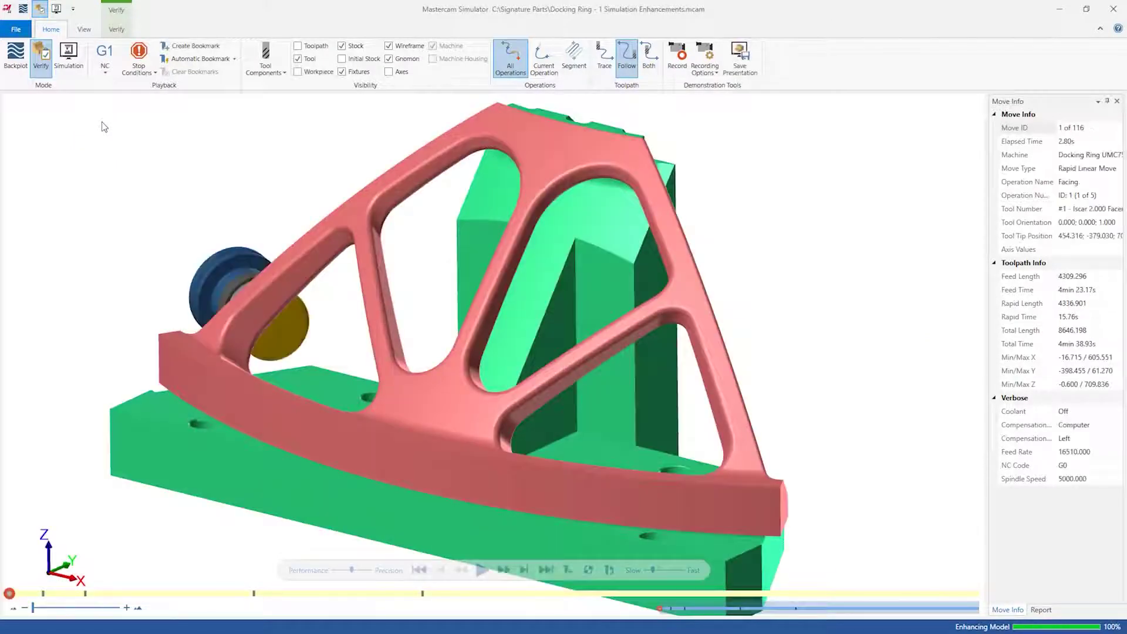
{"action": "left_click", "coordinate": [146, 76]}
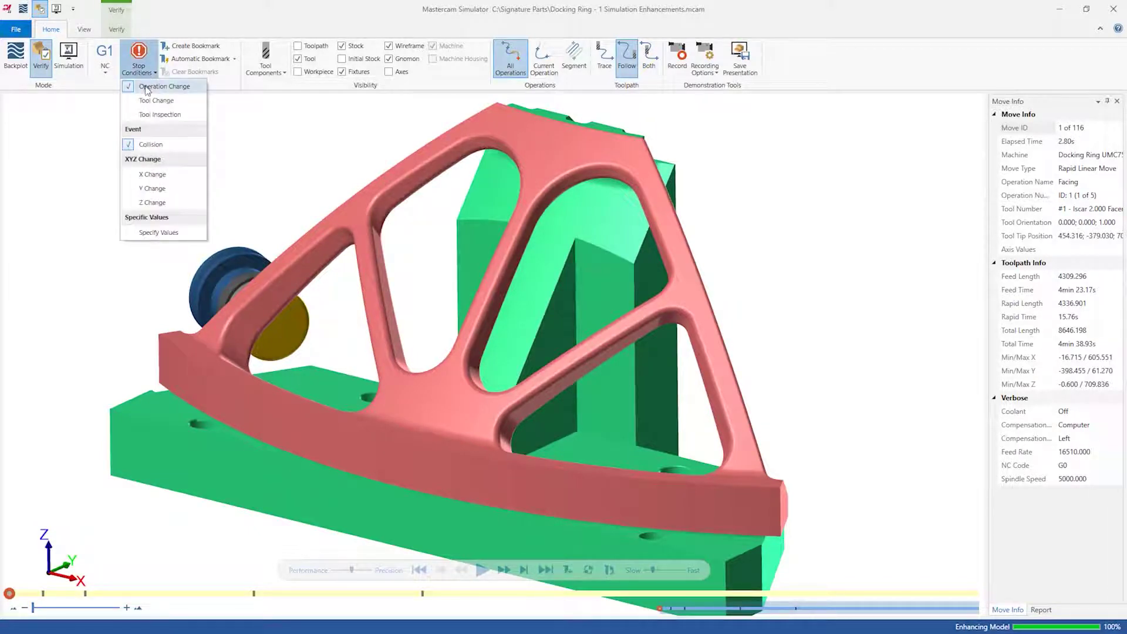
{"action": "left_click", "coordinate": [139, 53]}
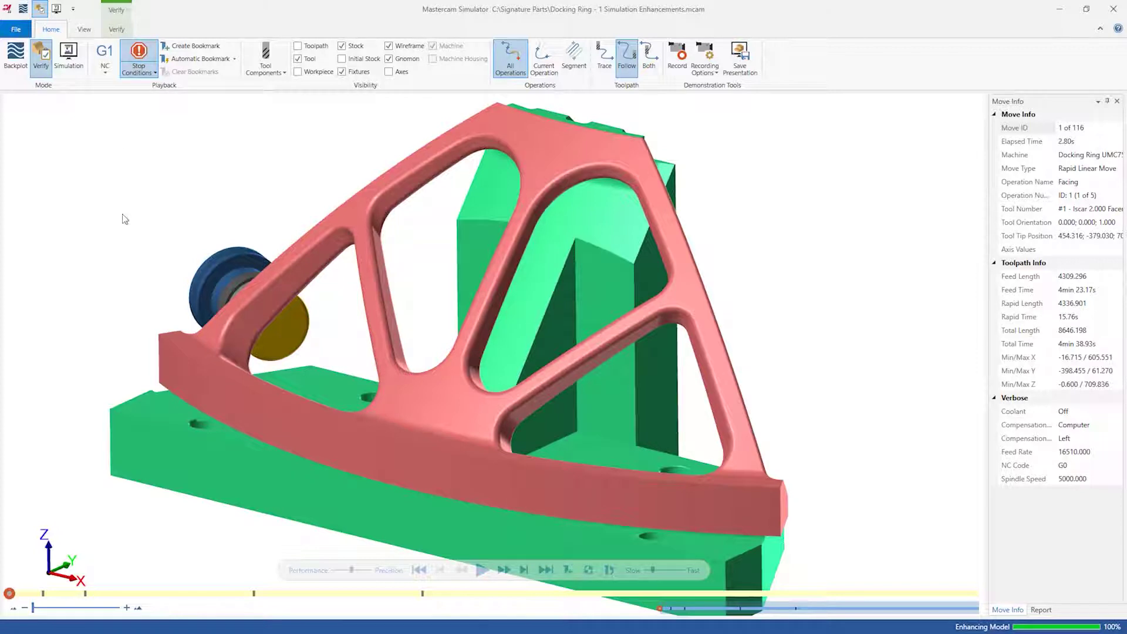
Play the verification through each operation-change pause to all 116 moves.
{"action": "left_click", "coordinate": [483, 569]}
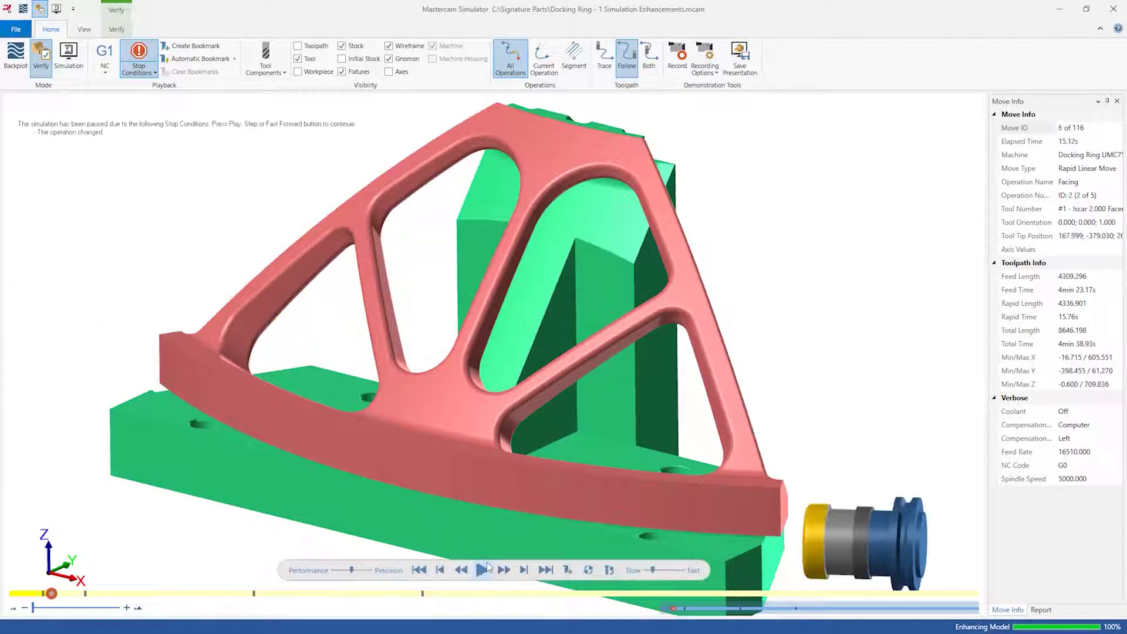
{"action": "left_click", "coordinate": [483, 568]}
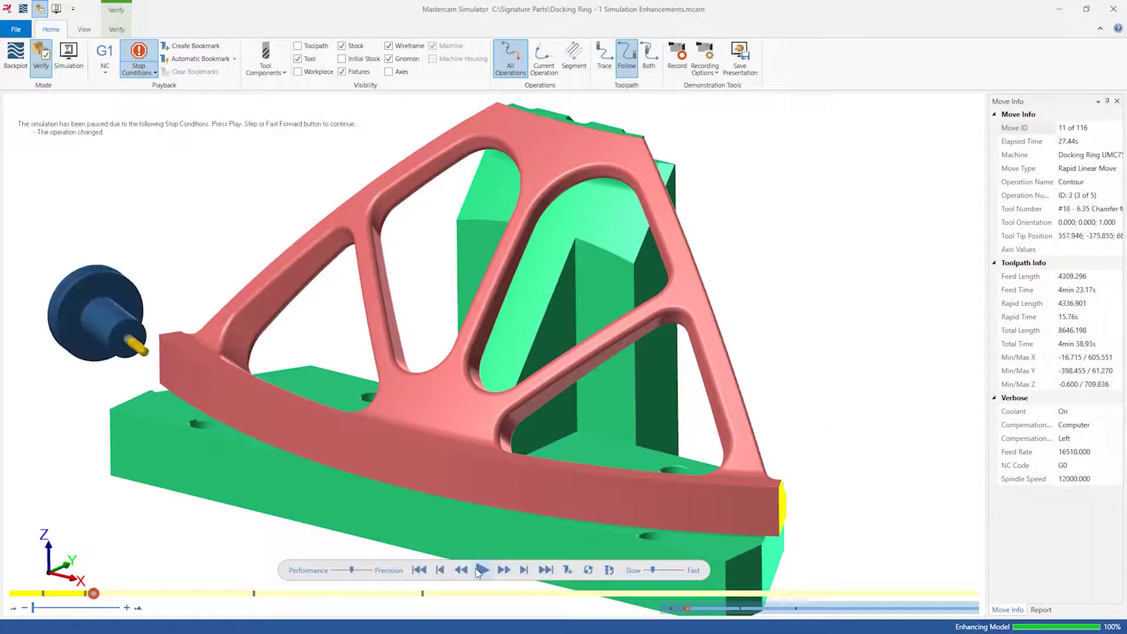
{"action": "left_click", "coordinate": [481, 570]}
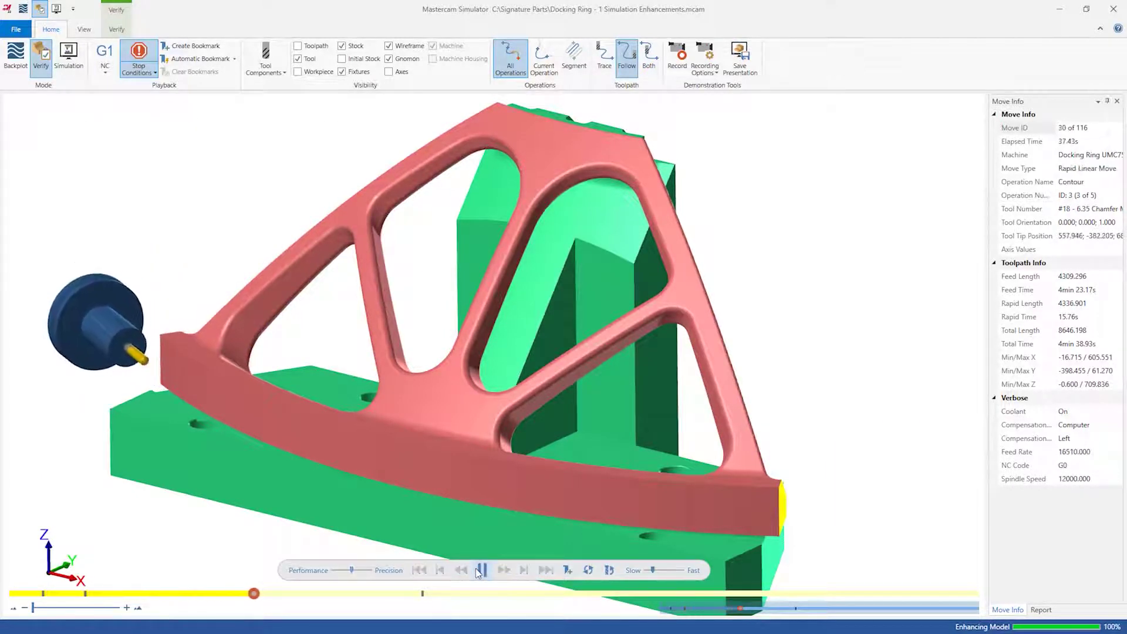
{"action": "left_click", "coordinate": [480, 569]}
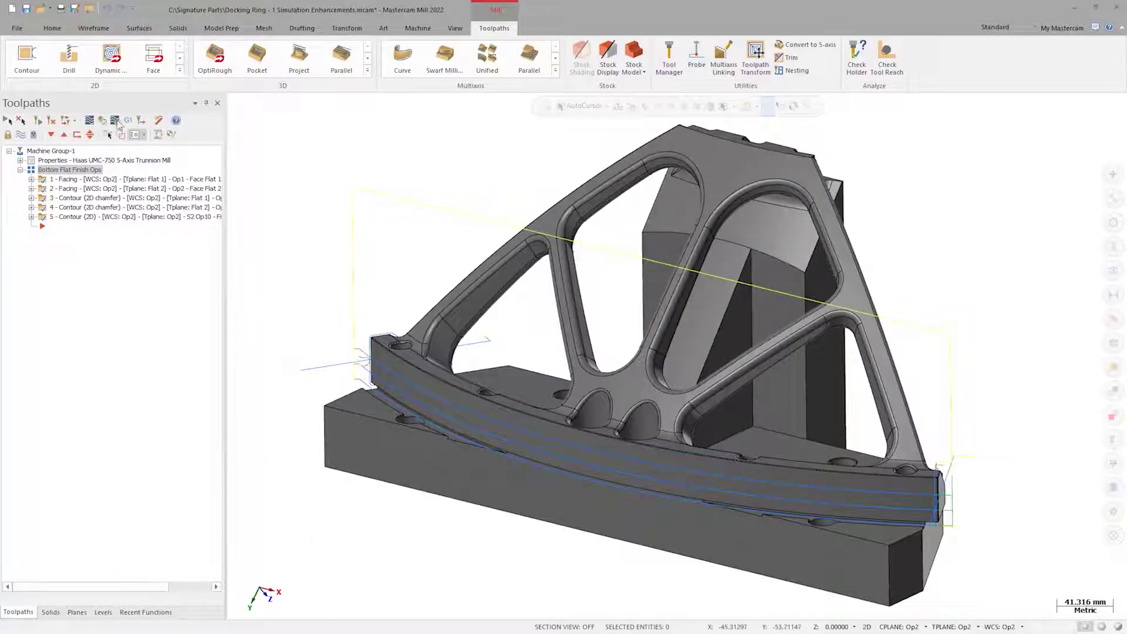
Confirm the simulation machine is Docking Ring UMC750 with Translation in XYZ positioning.
{"action": "left_click", "coordinate": [115, 121]}
{"action": "left_click", "coordinate": [329, 130]}
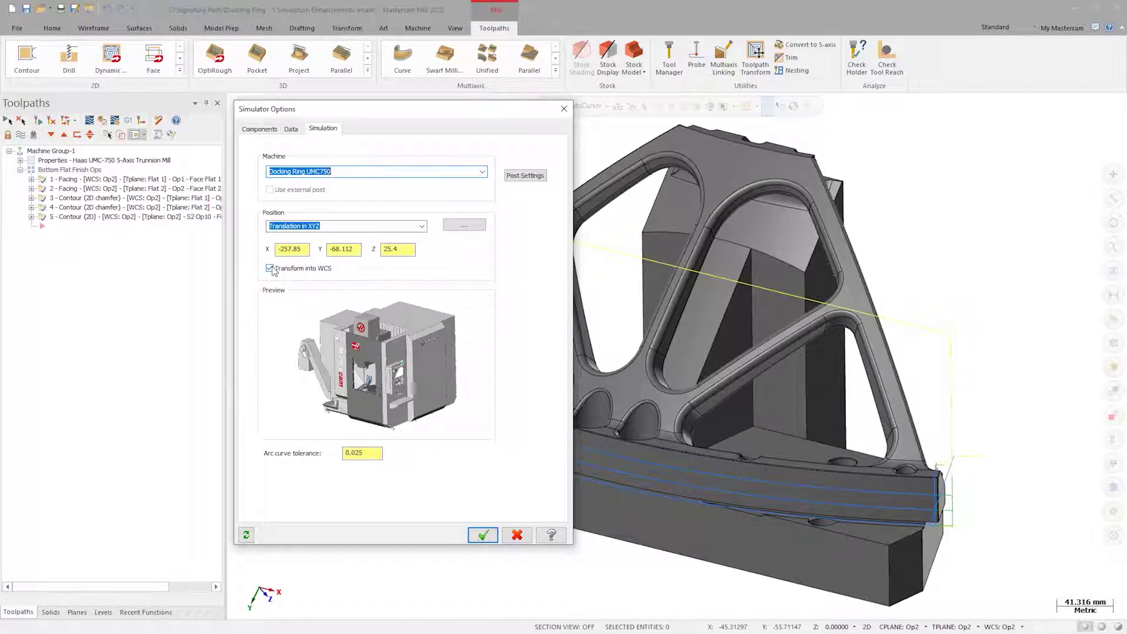
{"action": "left_click", "coordinate": [483, 535]}
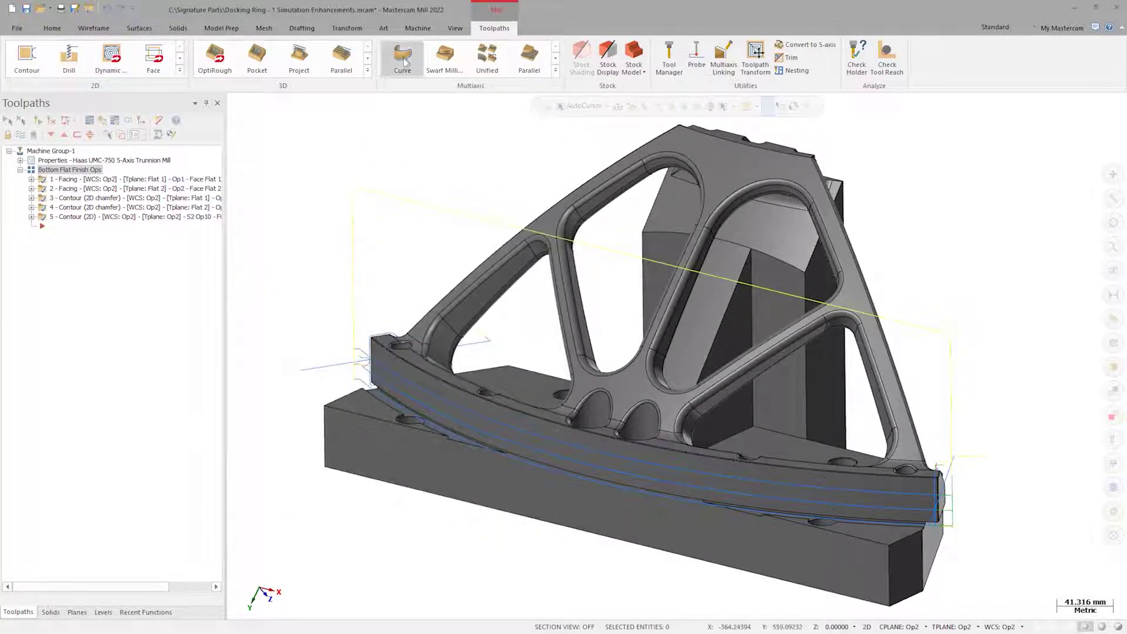
{"action": "left_click", "coordinate": [417, 28]}
Launch Machine Simulate to load the docking ring program at move 1 of 2230.
{"action": "left_click", "coordinate": [339, 51]}
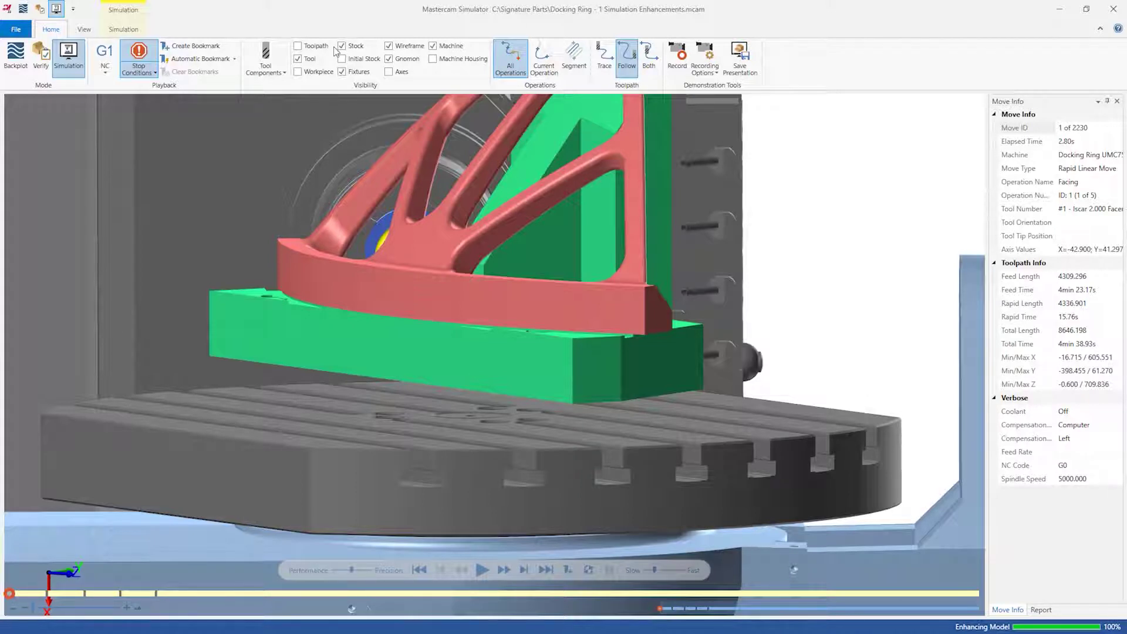
{"action": "left_click", "coordinate": [123, 30]}
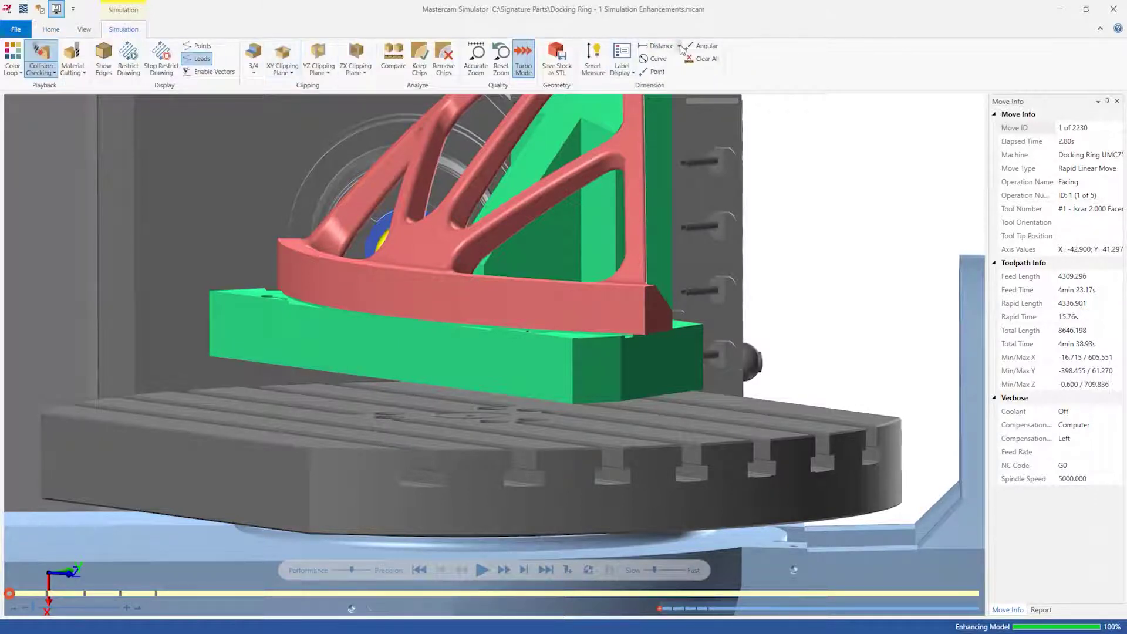
Measure point-to-point distances from the fixture to the table: 44.45 and 28.575.
{"action": "left_click", "coordinate": [680, 47]}
{"action": "left_click", "coordinate": [680, 88]}
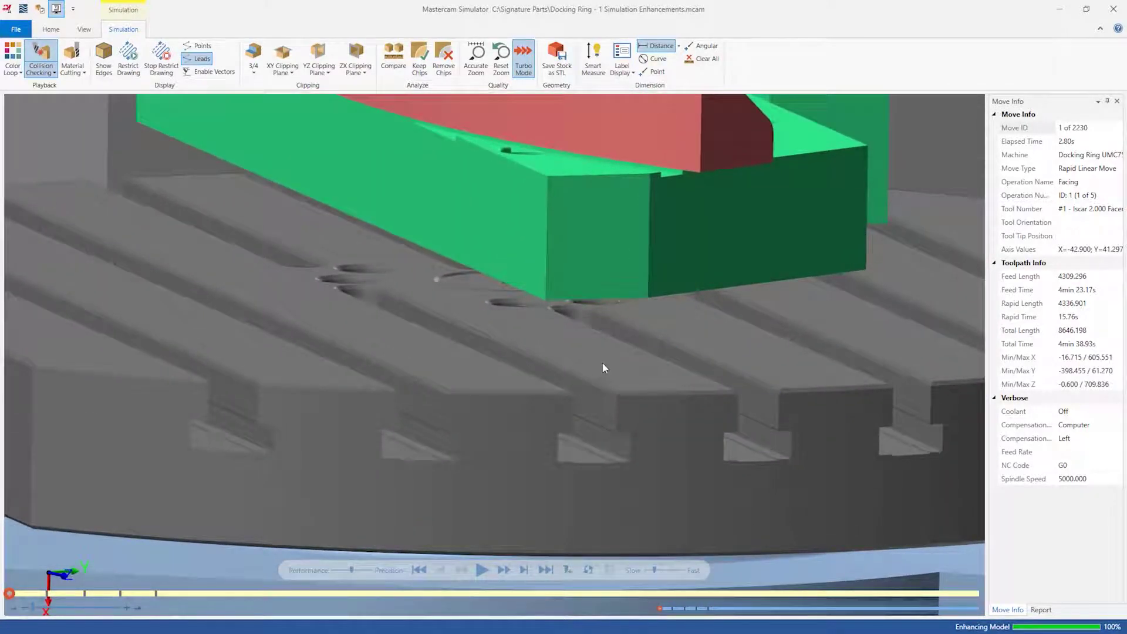
{"action": "left_click", "coordinate": [602, 355]}
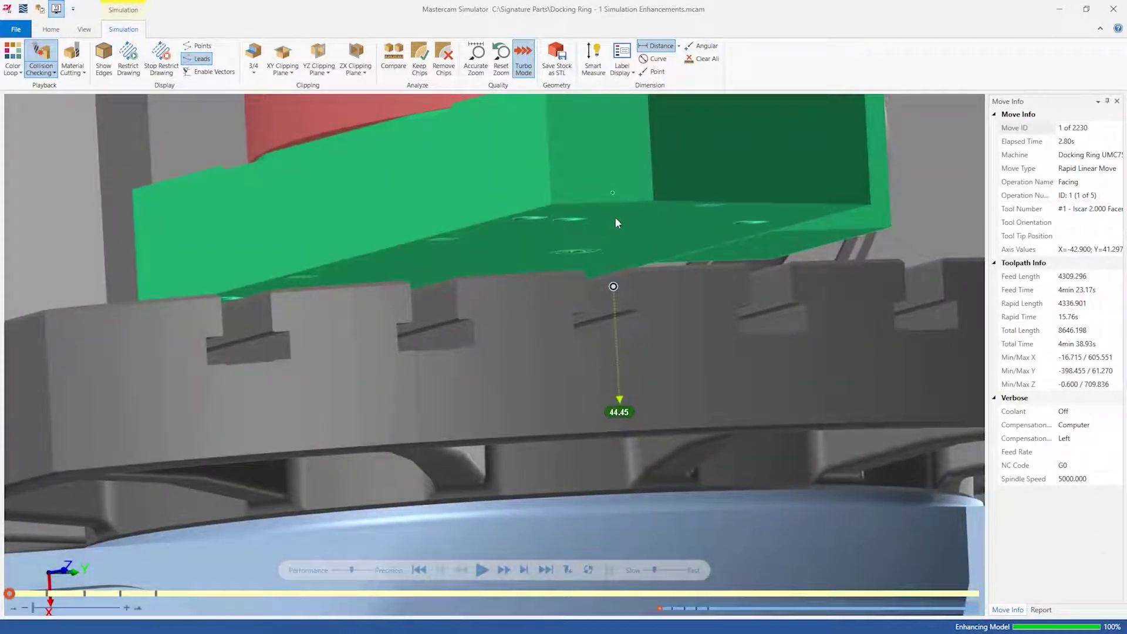
{"action": "left_click", "coordinate": [615, 220]}
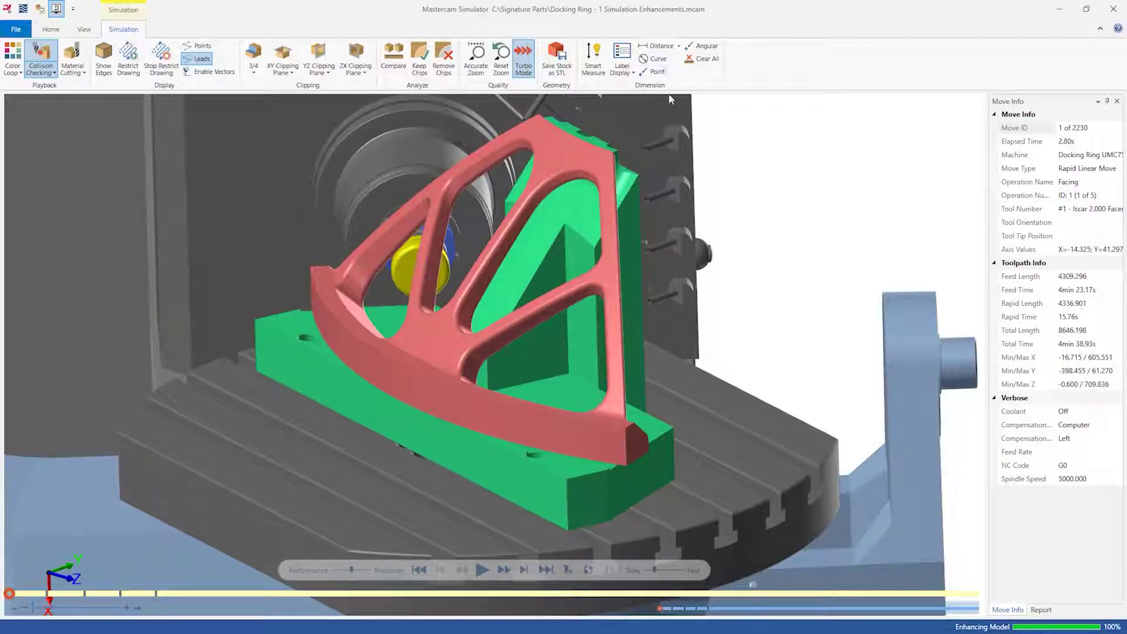
Measure the mounting hole edge radius as R10.3.
{"action": "left_click", "coordinate": [653, 59]}
{"action": "scroll", "coordinate": [378, 294], "scroll_direction": "up", "scroll_amount": 5}
{"action": "scroll", "coordinate": [357, 361], "scroll_direction": "up", "scroll_amount": 3}
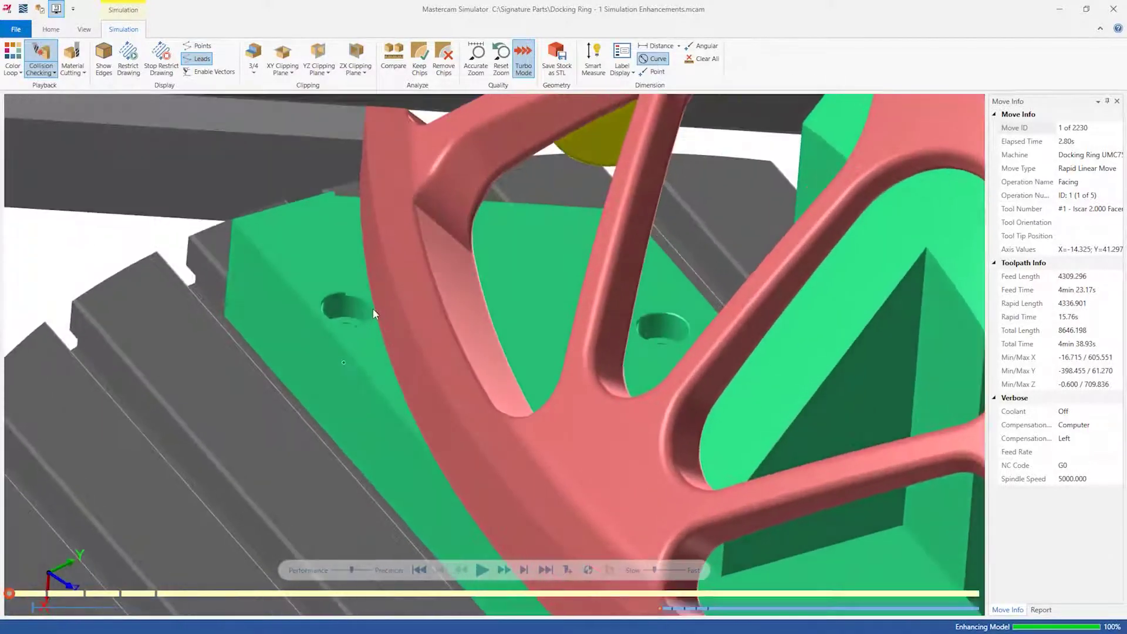
{"action": "left_click", "coordinate": [372, 315]}
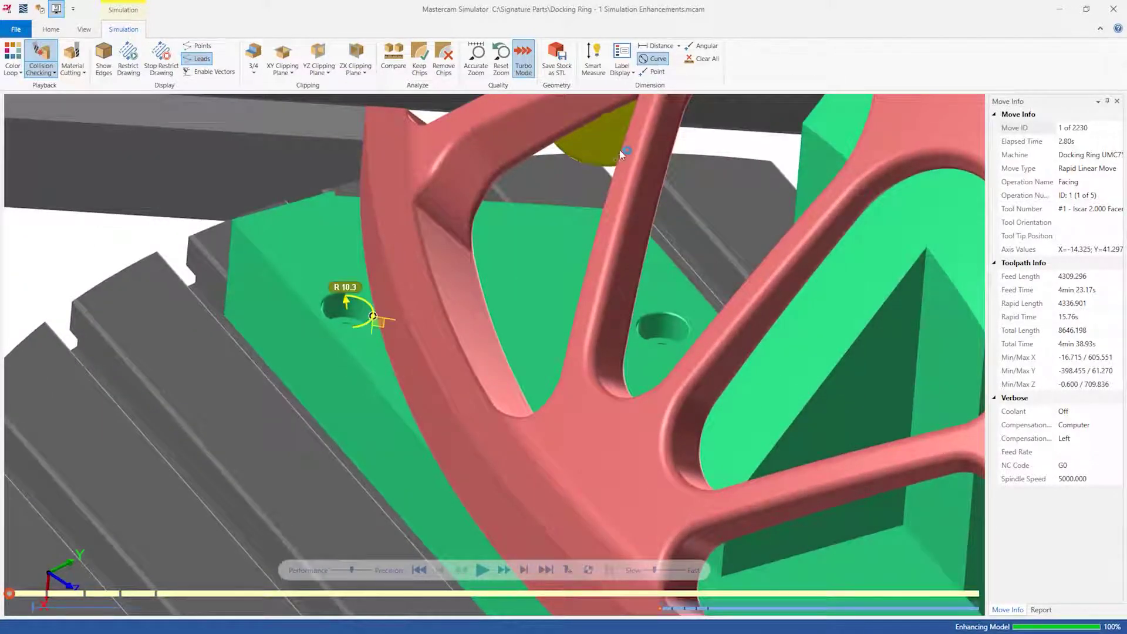
Smart-measure the rib thicknesses 13.46, 17.51 and 24.14.
{"action": "left_click", "coordinate": [593, 59]}
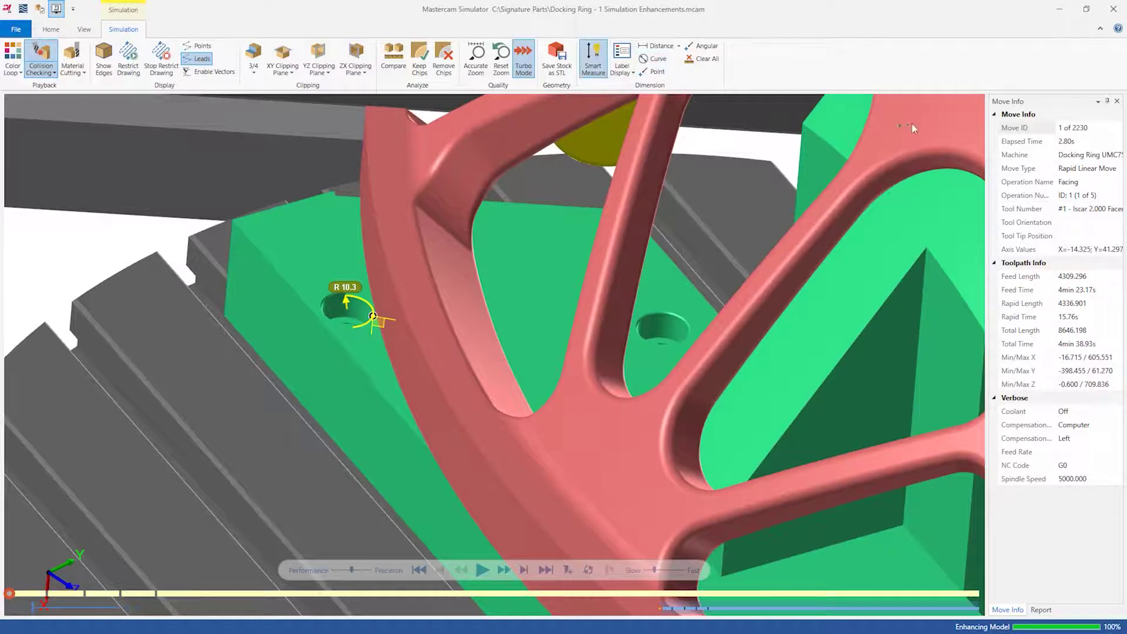
{"action": "left_click", "coordinate": [757, 281]}
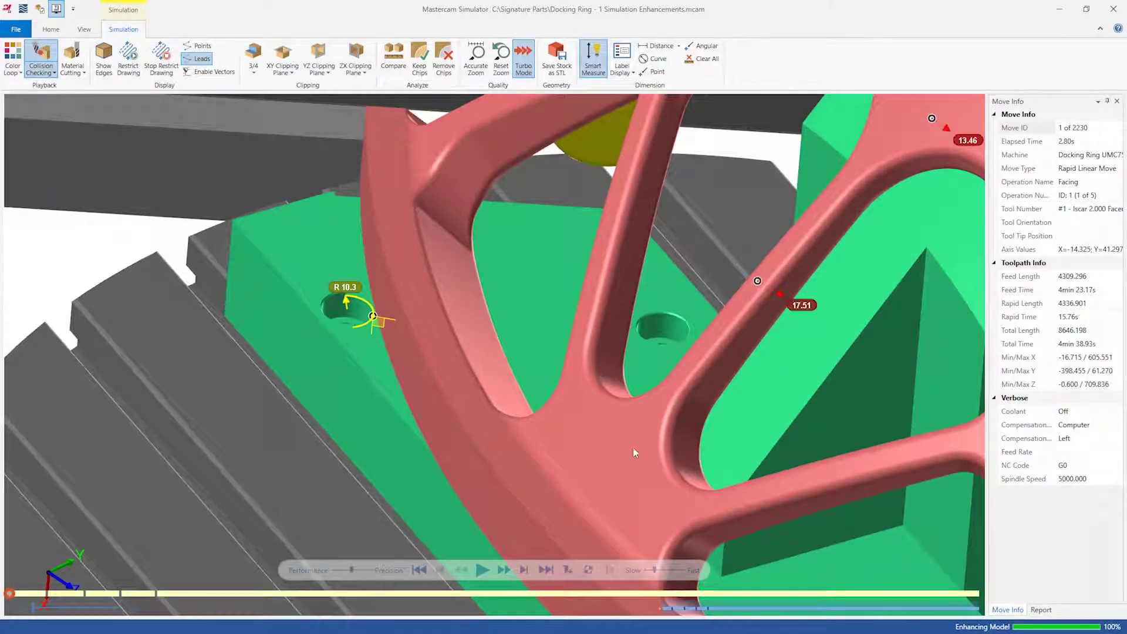
{"action": "left_click", "coordinate": [615, 460]}
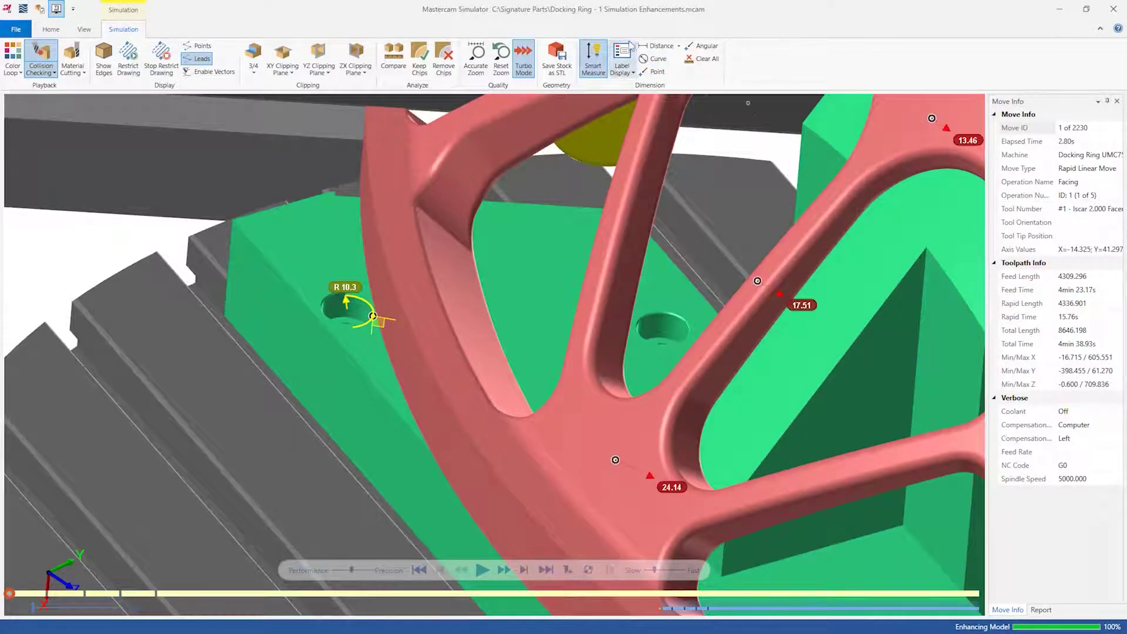
{"action": "left_click", "coordinate": [592, 58]}
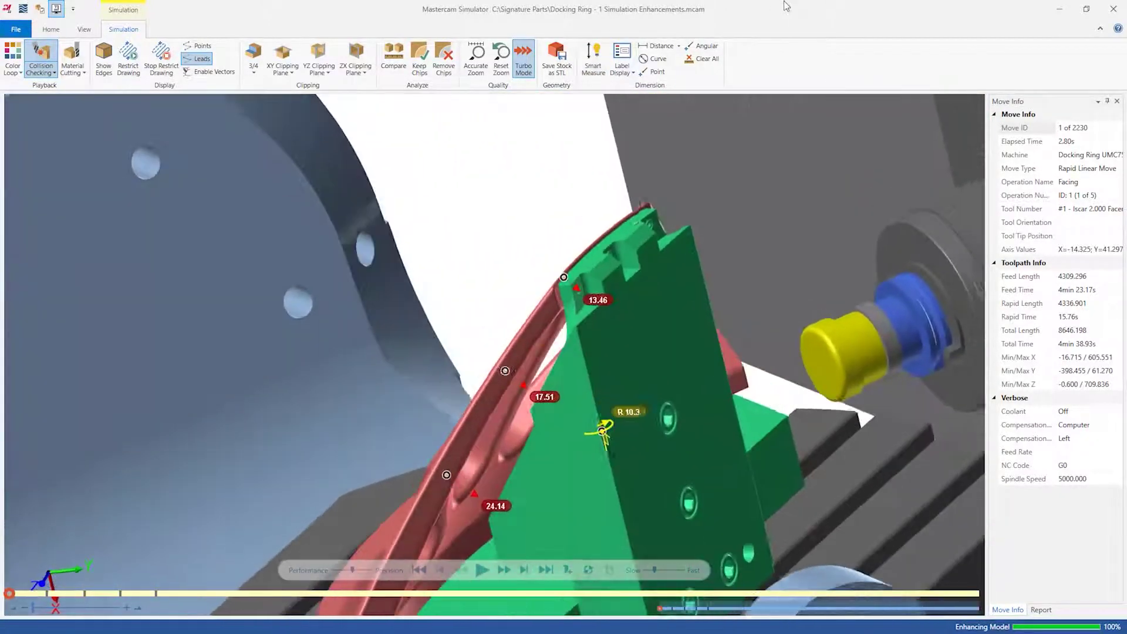
Measure the 135° angle on the stepped edge.
{"action": "left_click", "coordinate": [704, 46]}
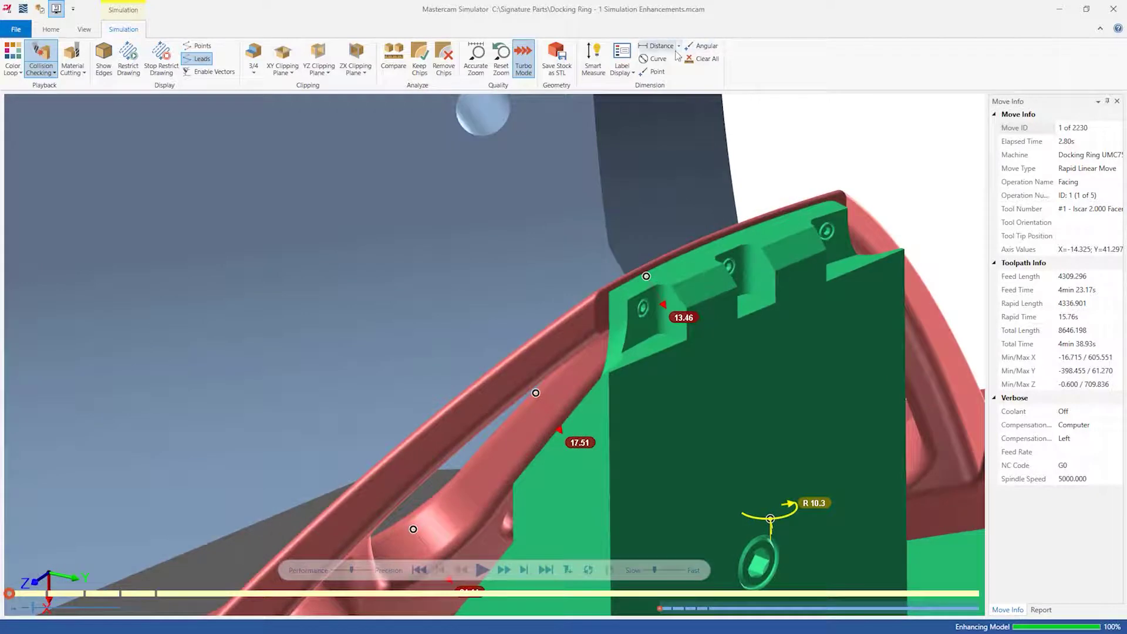
{"action": "left_click", "coordinate": [787, 237]}
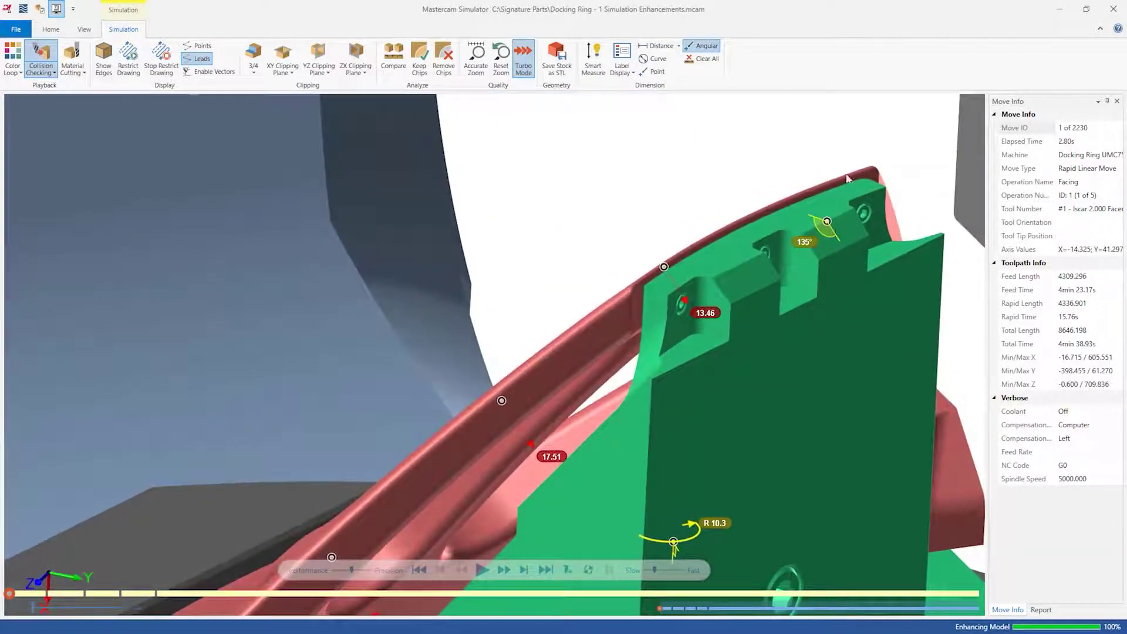
{"action": "left_click", "coordinate": [705, 46]}
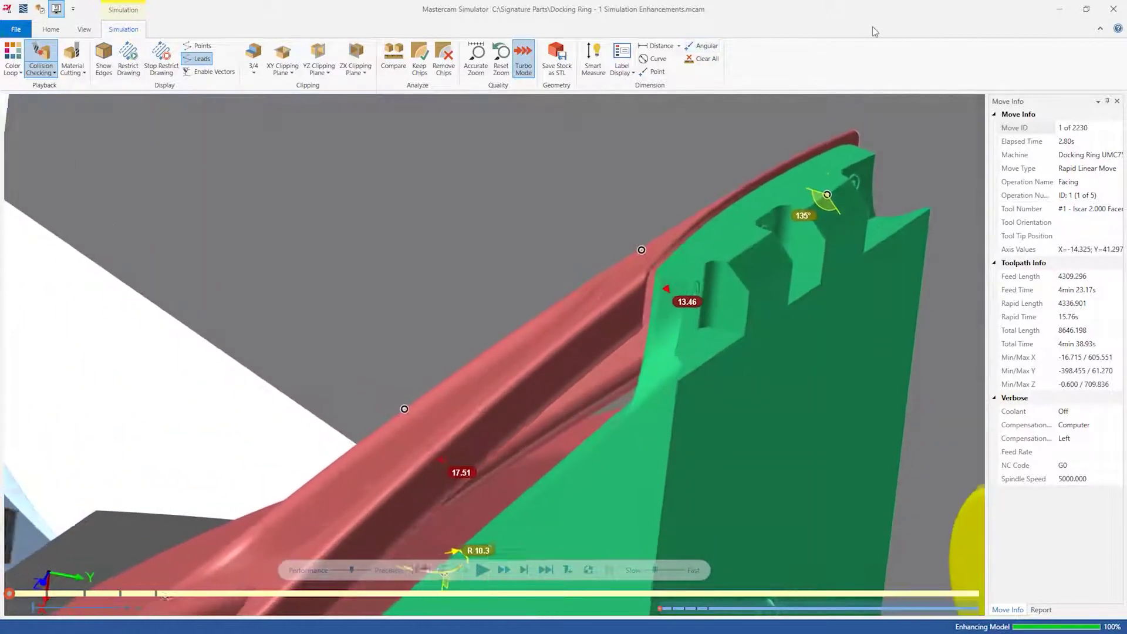
{"action": "left_click", "coordinate": [628, 55]}
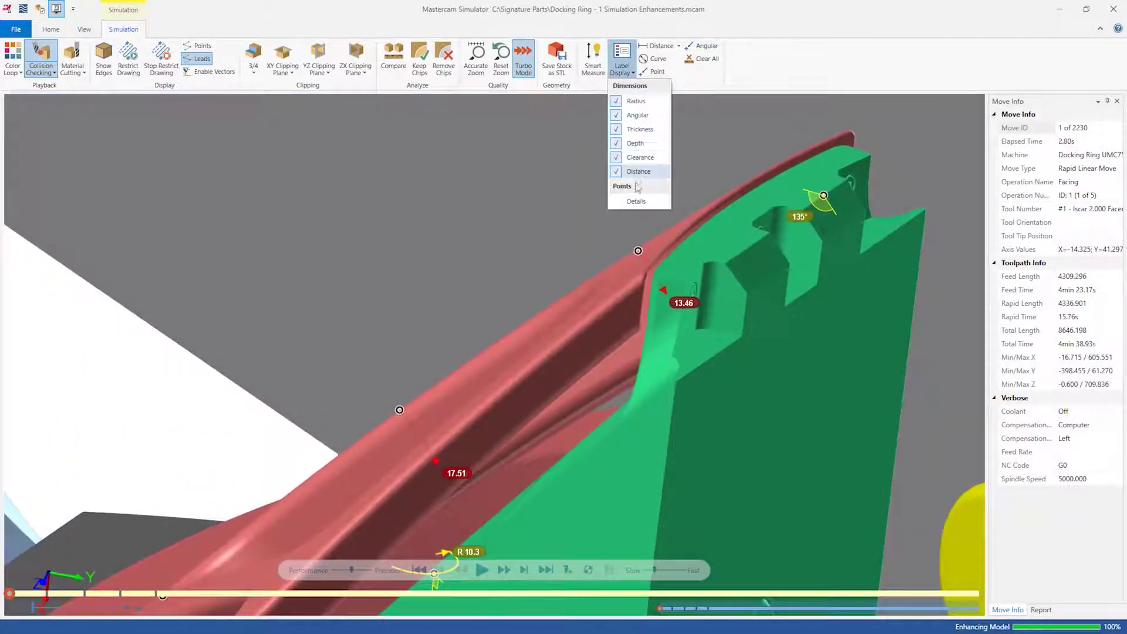
{"action": "left_click", "coordinate": [640, 201]}
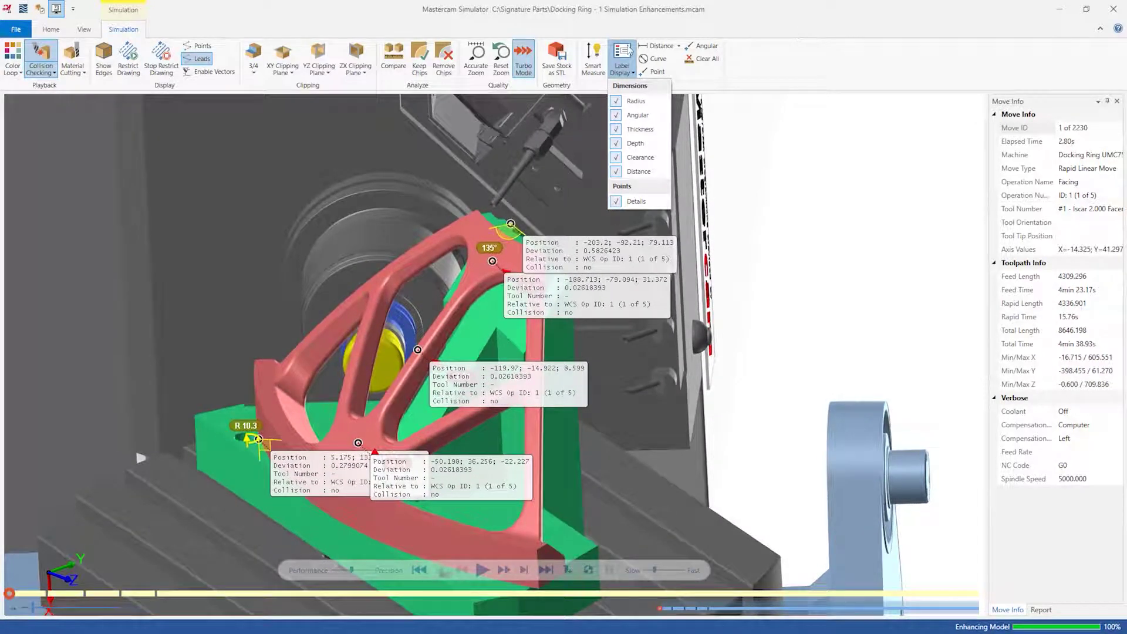
{"action": "left_click", "coordinate": [632, 203]}
{"action": "left_click", "coordinate": [622, 28]}
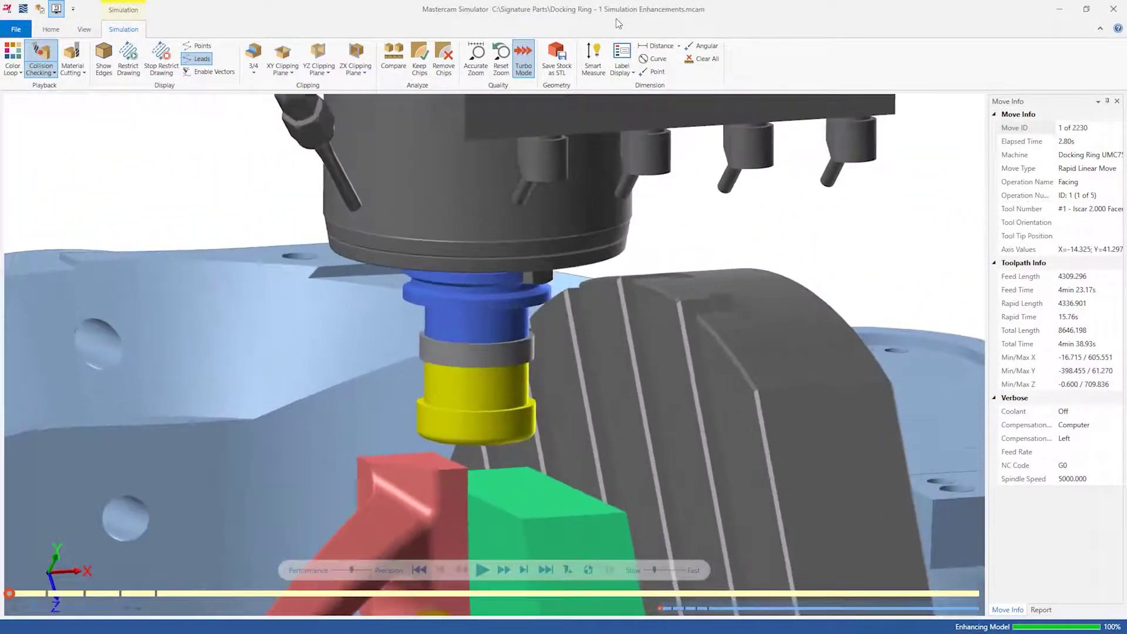
Measure the distance from the spindle nose edge to the grooved housing.
{"action": "left_click", "coordinate": [657, 47]}
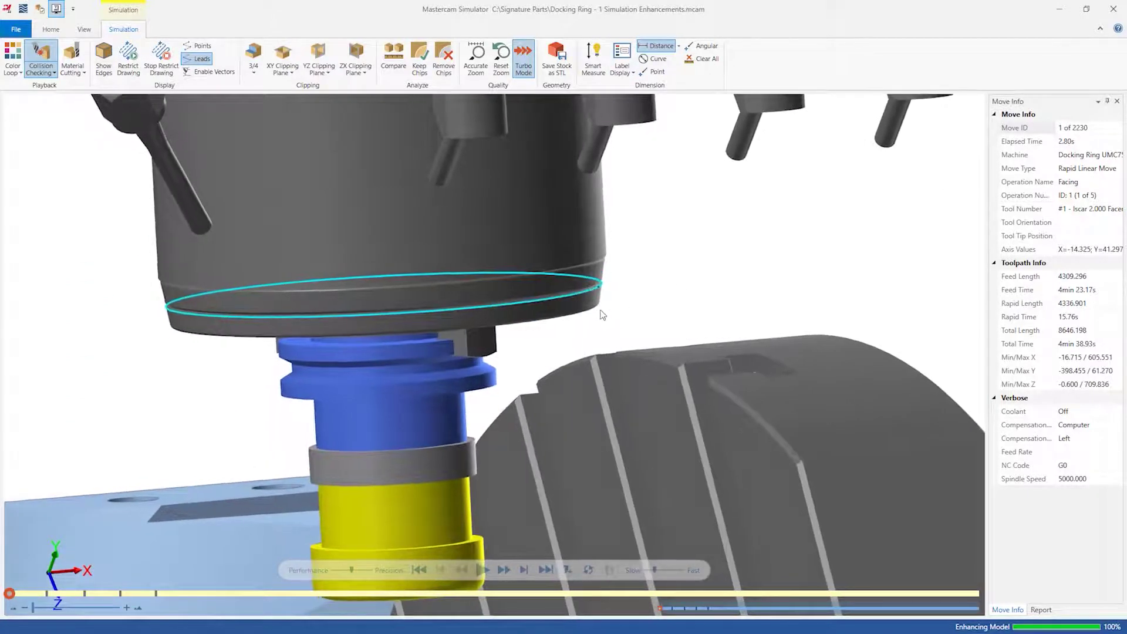
{"action": "left_click", "coordinate": [605, 309]}
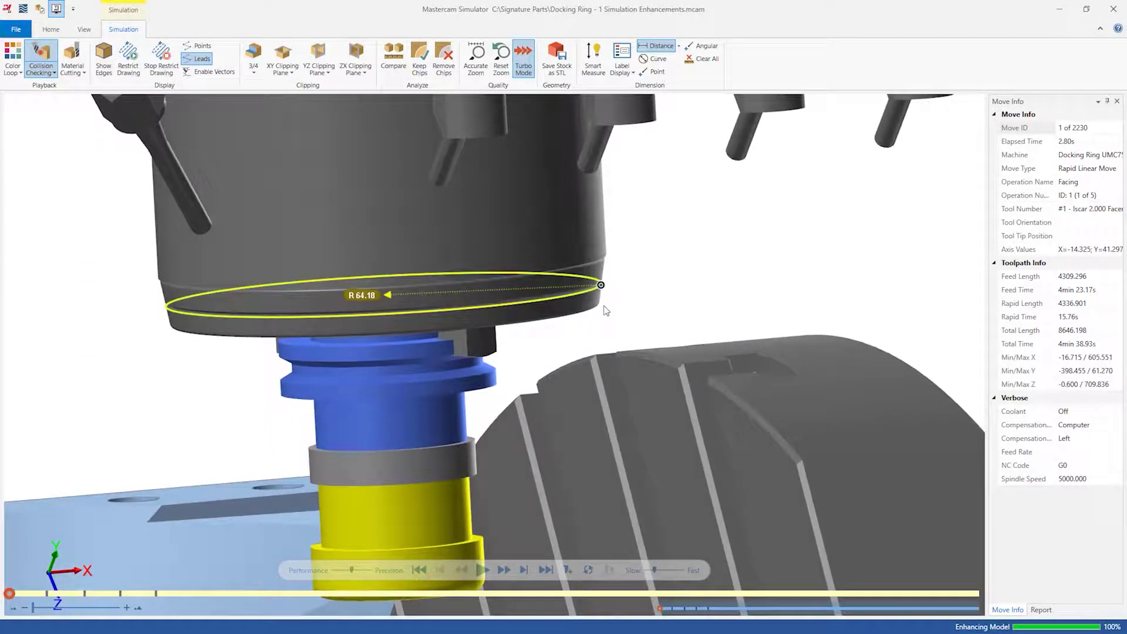
{"action": "left_click", "coordinate": [625, 353]}
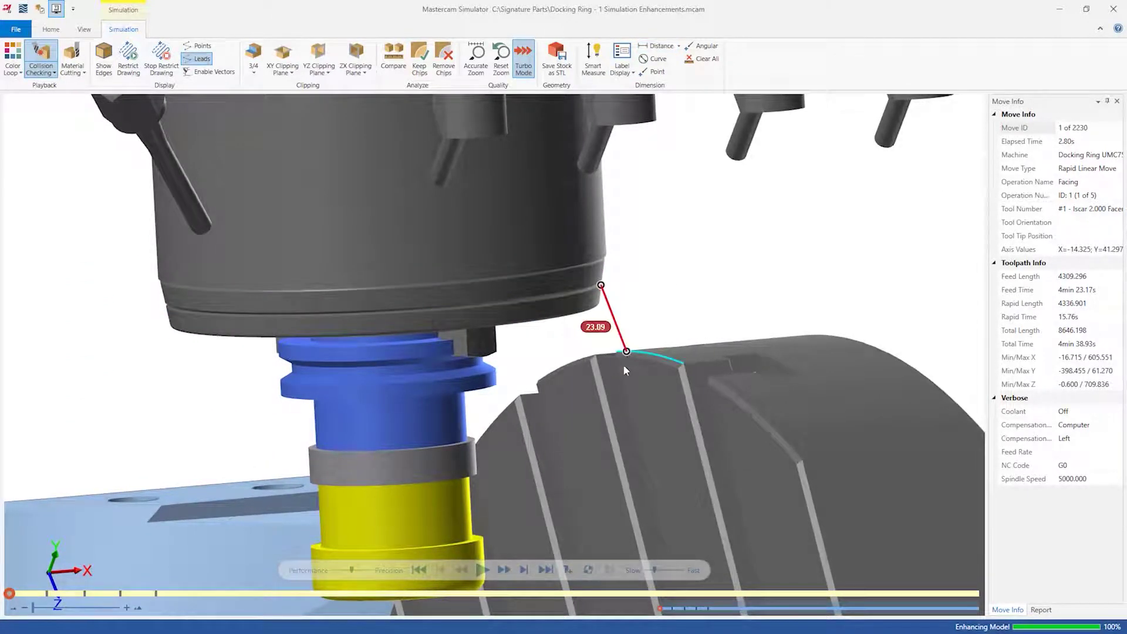
Run to move 11 watching the clearance shrink, rewind, and clear all measurements.
{"action": "left_click", "coordinate": [502, 568]}
{"action": "left_click", "coordinate": [503, 569]}
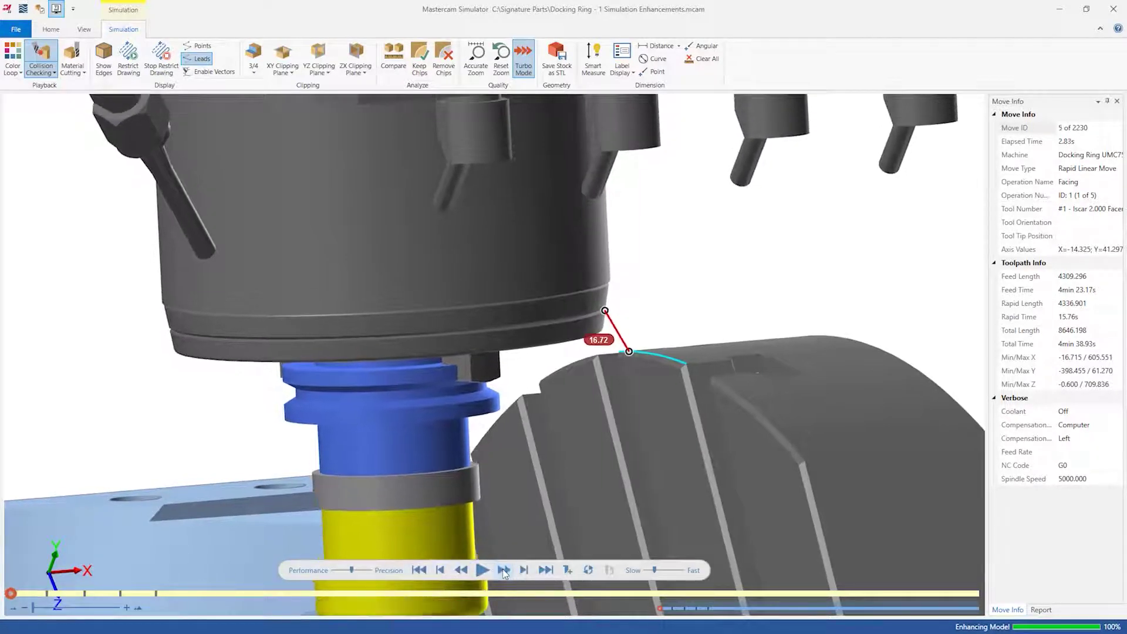
{"action": "left_click", "coordinate": [502, 568]}
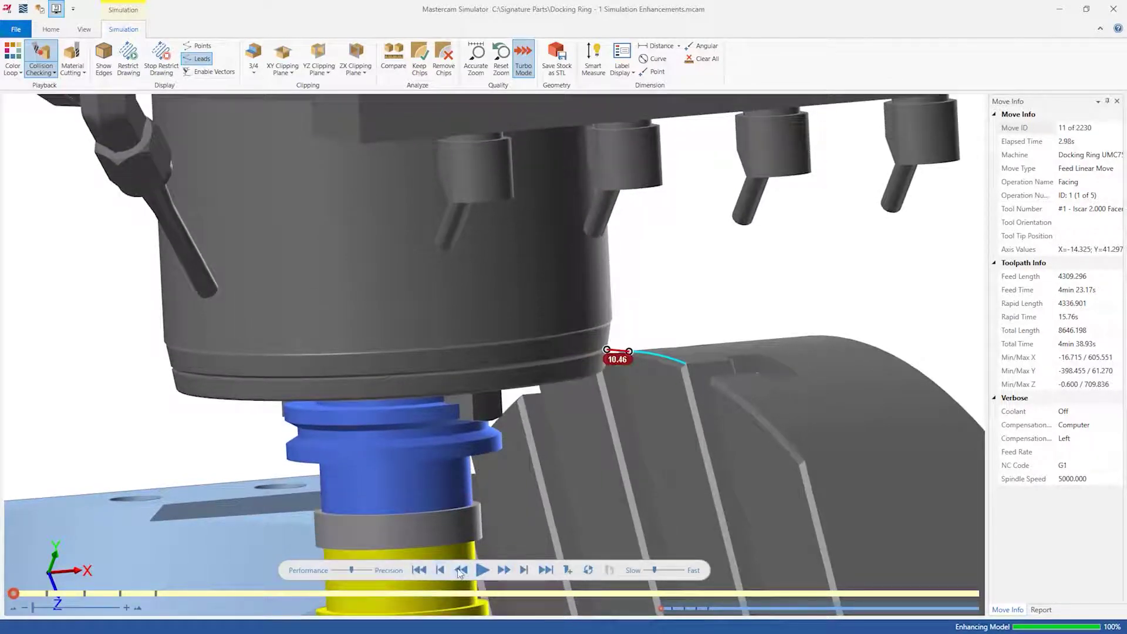
{"action": "left_click", "coordinate": [460, 570]}
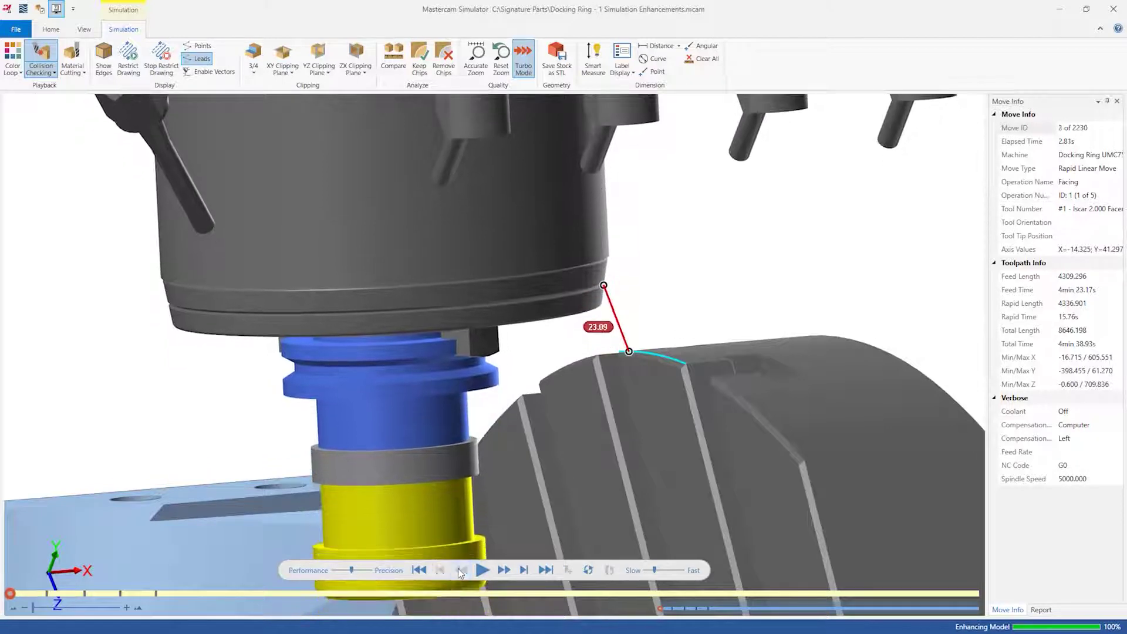
{"action": "left_click", "coordinate": [705, 61]}
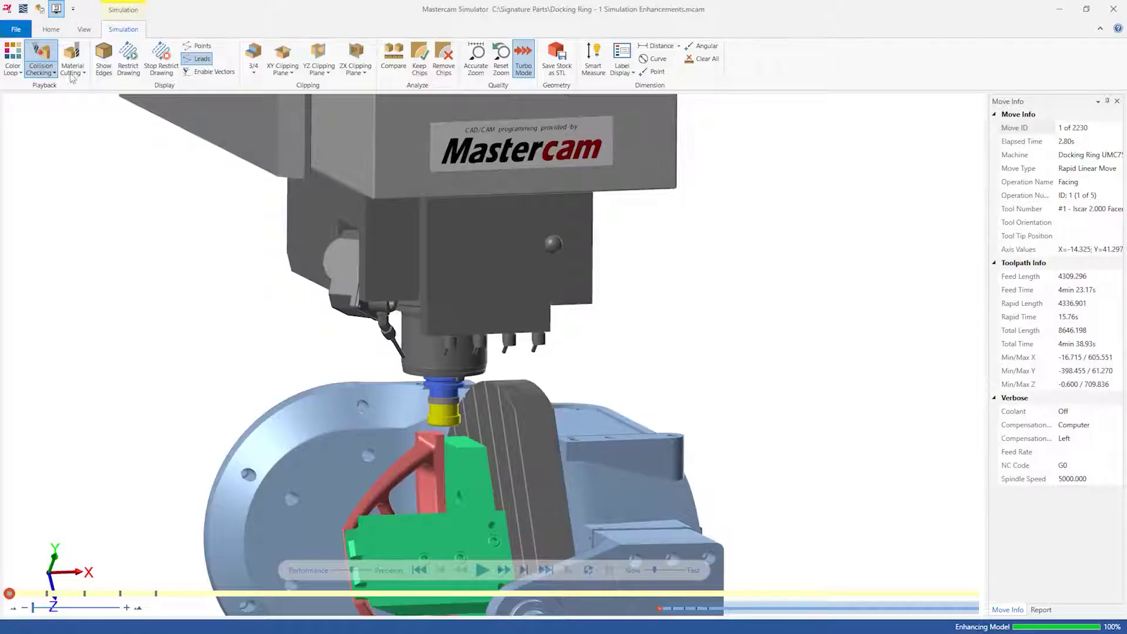
Check the proximity alert distance of 2 under Tolerances, closing Options unchanged.
{"action": "left_click", "coordinate": [16, 29]}
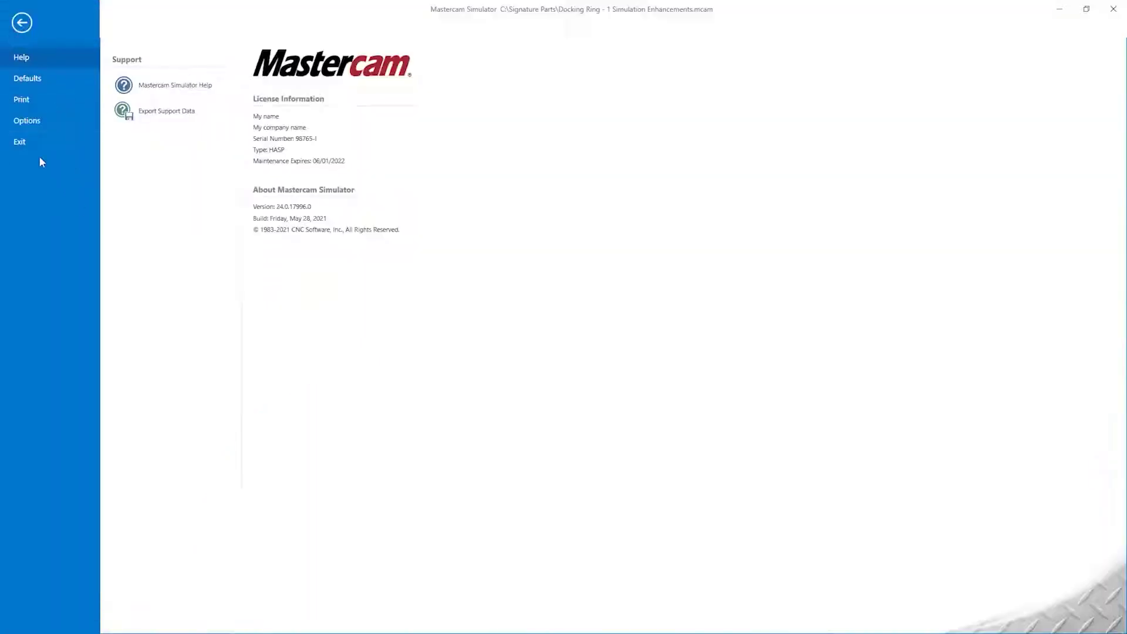
{"action": "left_click", "coordinate": [27, 120]}
{"action": "scroll", "coordinate": [684, 334], "scroll_direction": "down", "scroll_amount": 3}
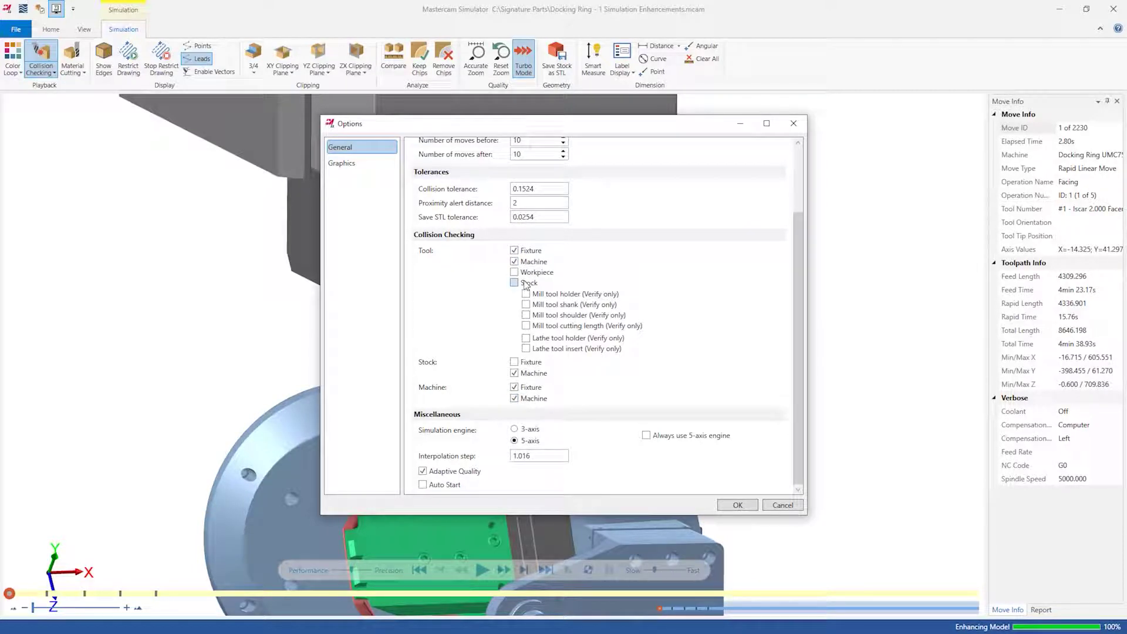
{"action": "left_click_drag", "start_coordinate": [537, 203], "coordinate": [503, 205]}
{"action": "left_click", "coordinate": [793, 124]}
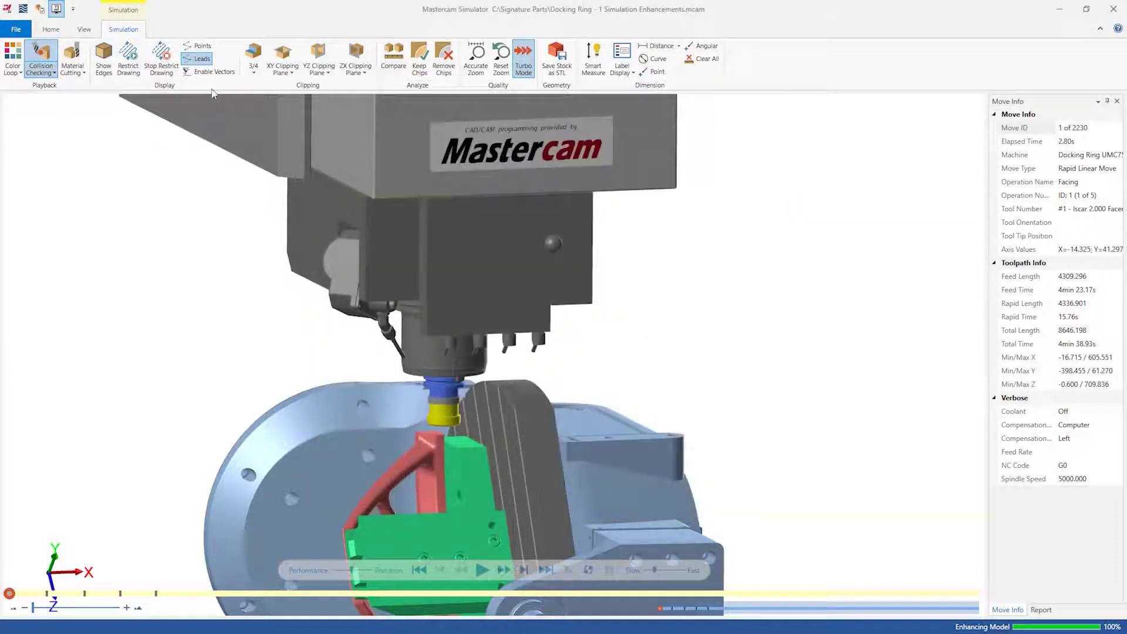
{"action": "left_click", "coordinate": [44, 31]}
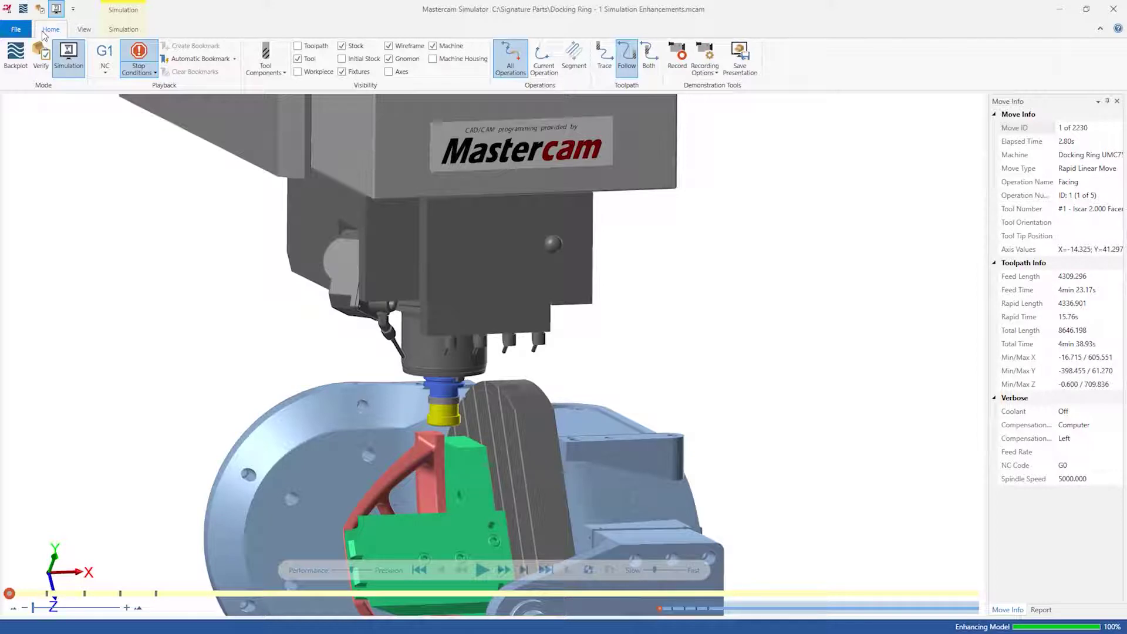
Enable the Proximity Alert and Axis Limit Overrun stop conditions.
{"action": "left_click", "coordinate": [139, 69]}
{"action": "left_click", "coordinate": [161, 156]}
{"action": "left_click", "coordinate": [163, 173]}
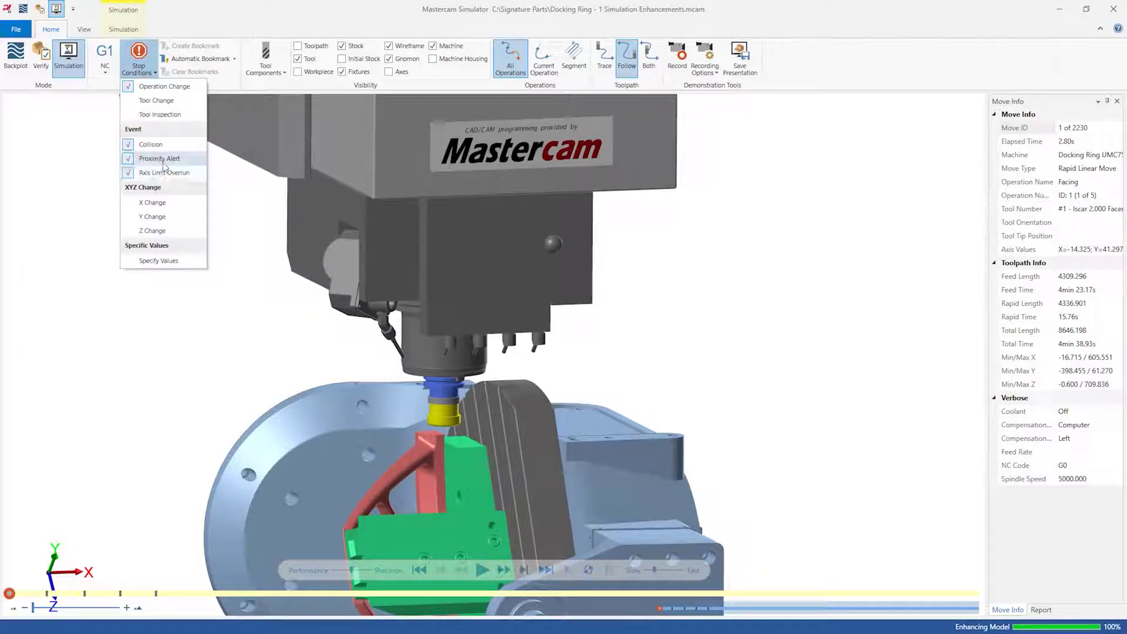
{"action": "left_click", "coordinate": [721, 283]}
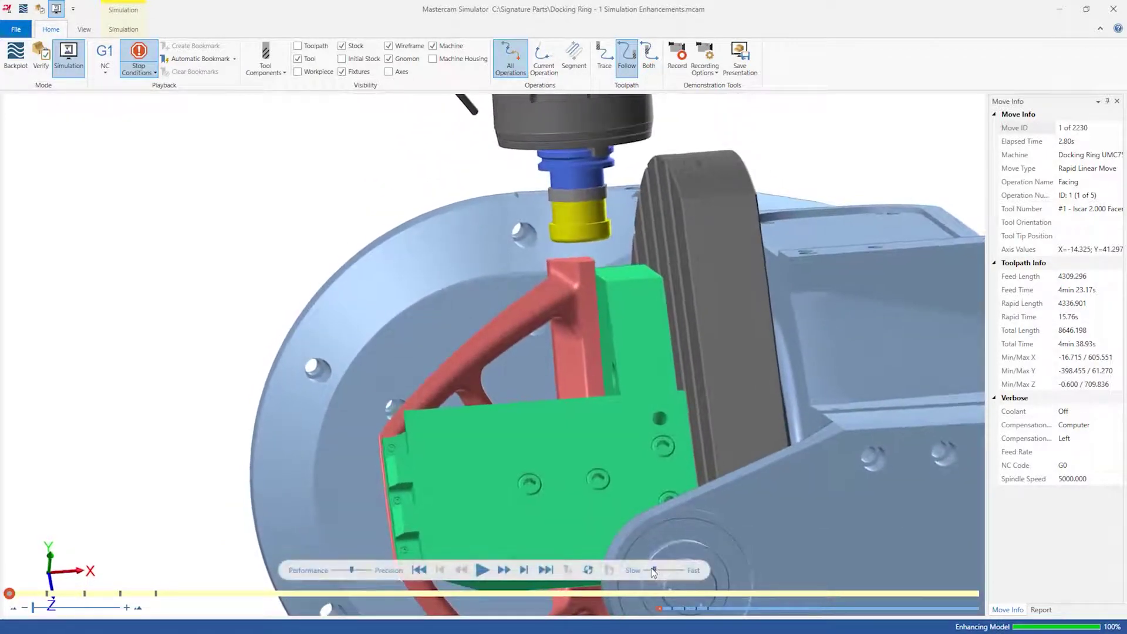
Play and step through the proximity alert pauses to move 88, entering operation 2.
{"action": "left_click", "coordinate": [482, 570]}
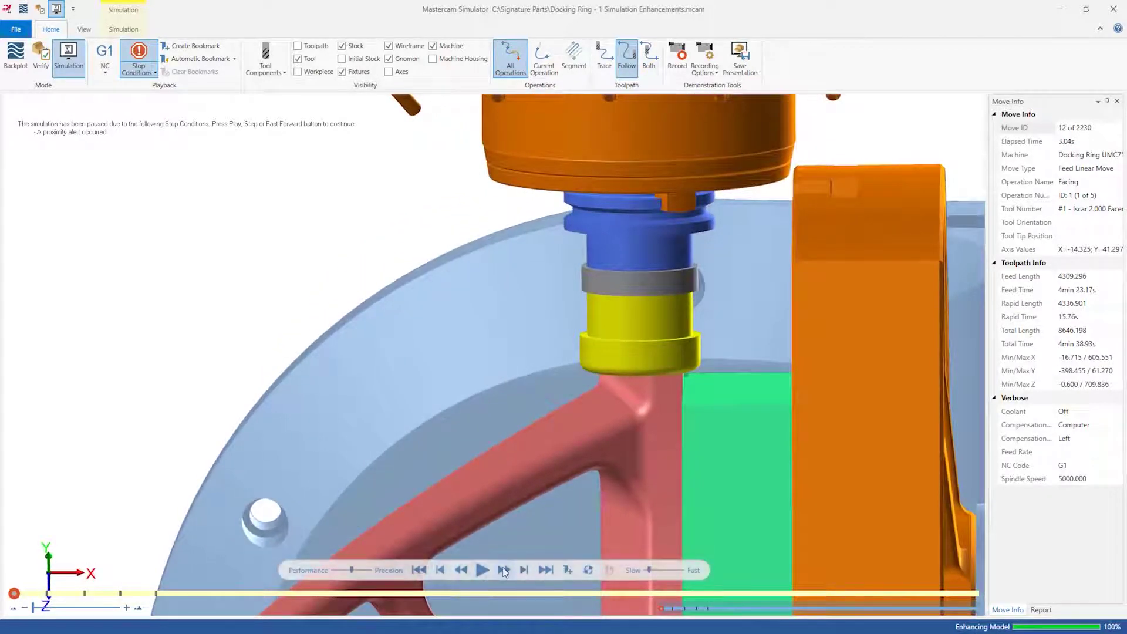
{"action": "left_click", "coordinate": [503, 570]}
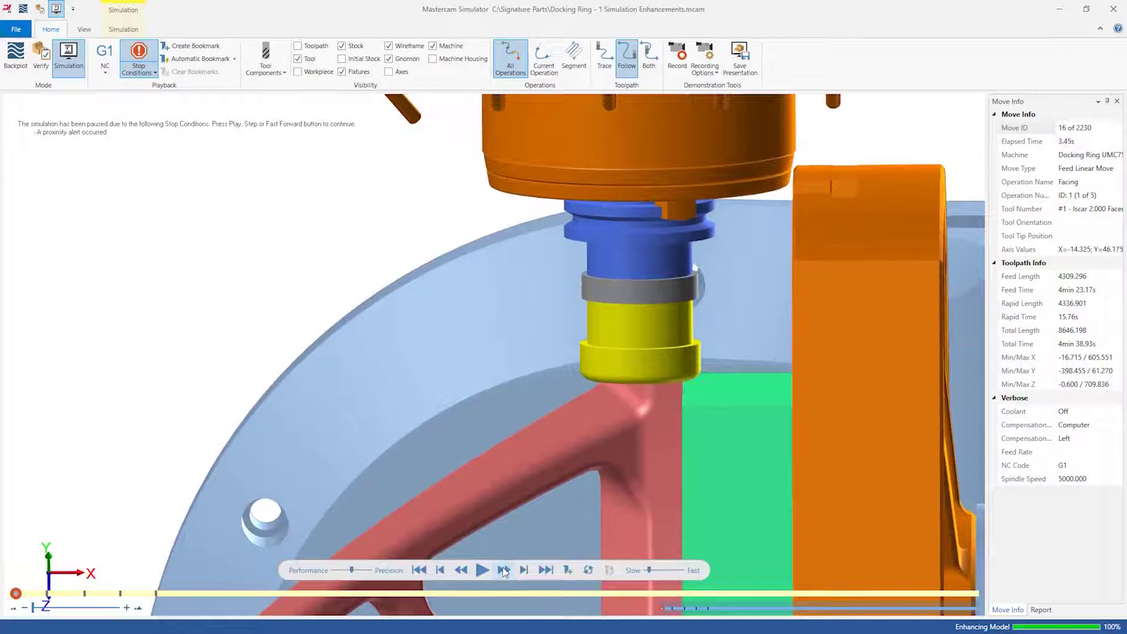
{"action": "left_click", "coordinate": [503, 570]}
{"action": "left_click", "coordinate": [502, 570]}
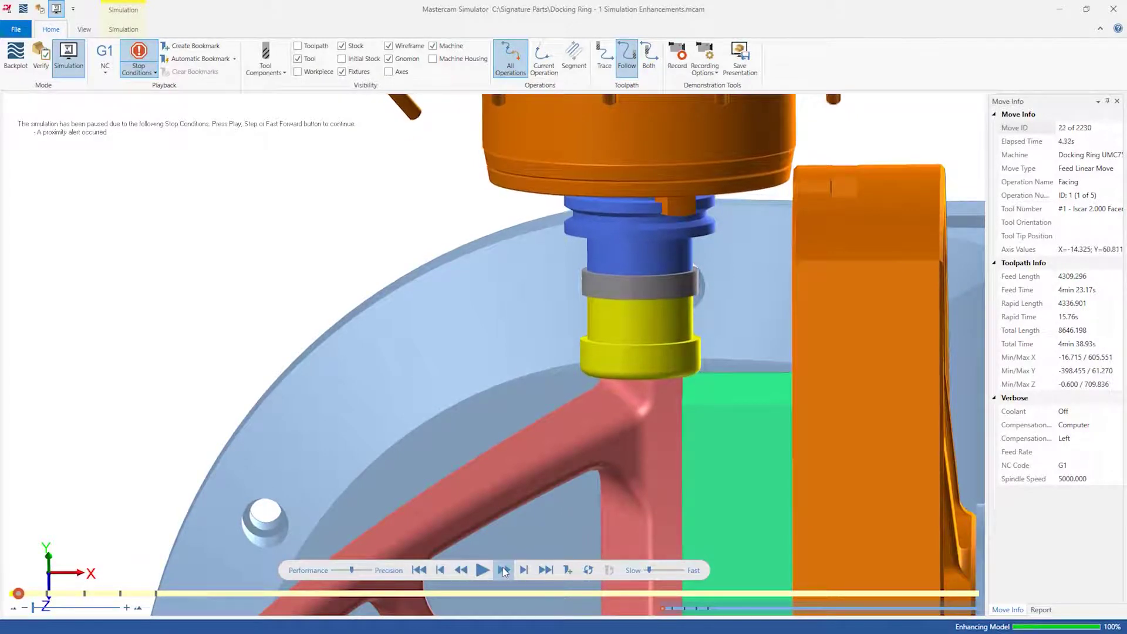
{"action": "left_click", "coordinate": [503, 570]}
{"action": "left_click", "coordinate": [502, 570]}
{"action": "left_click", "coordinate": [502, 570]}
{"action": "left_click", "coordinate": [502, 569]}
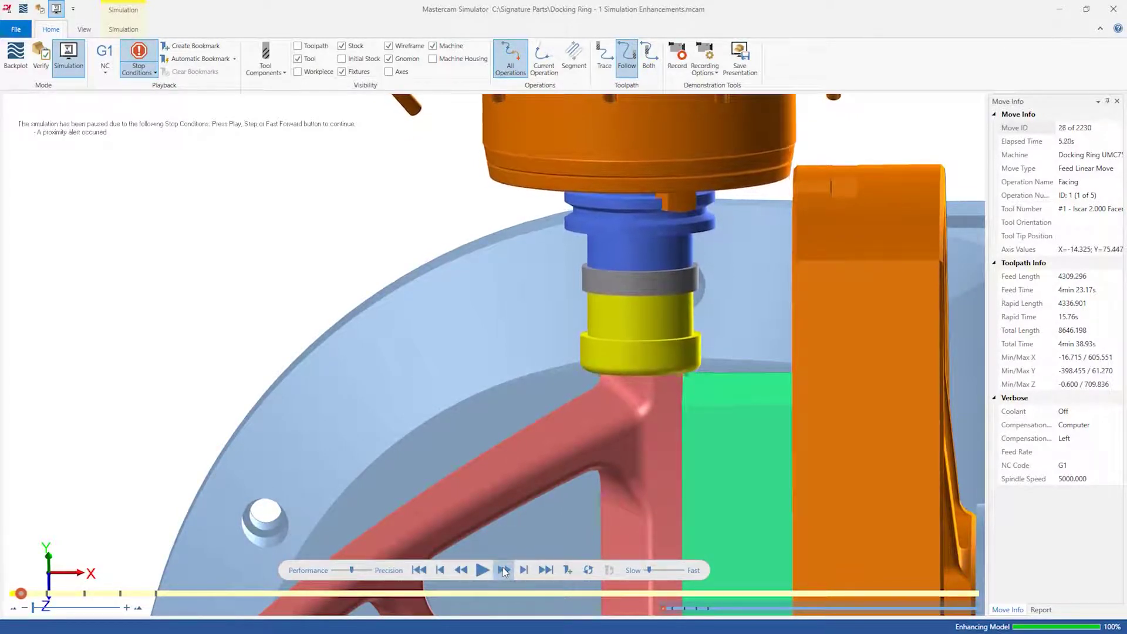
{"action": "left_click", "coordinate": [503, 569]}
{"action": "left_click", "coordinate": [503, 569]}
{"action": "left_click", "coordinate": [482, 570]}
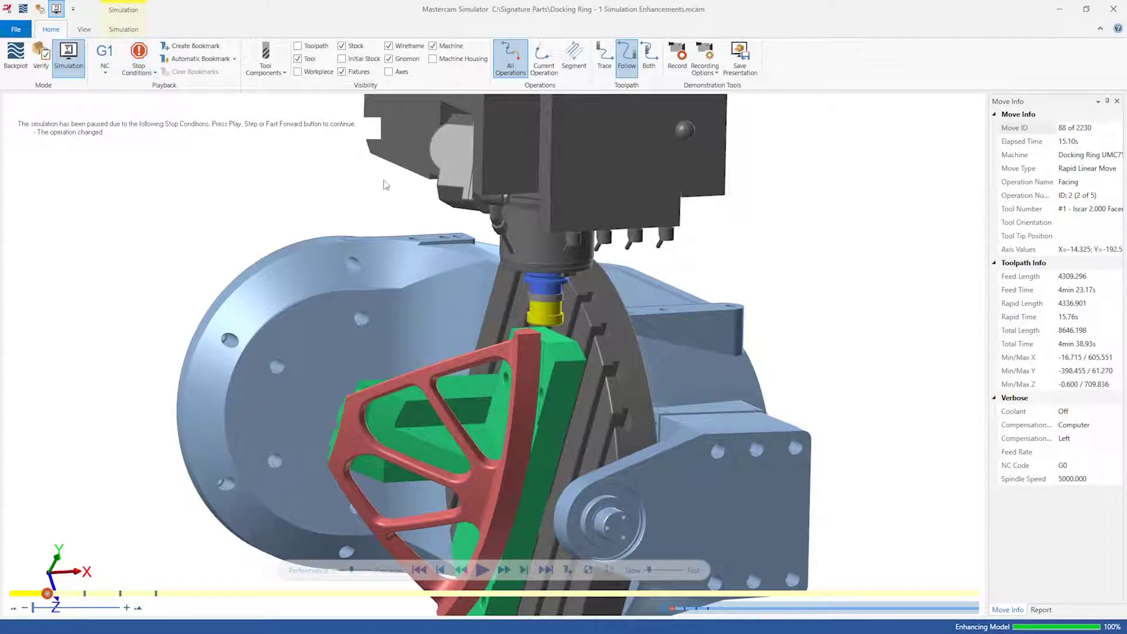
Finish all 2230 moves, show Machine Housing, and view the report of X value overflows.
{"action": "left_click", "coordinate": [482, 569]}
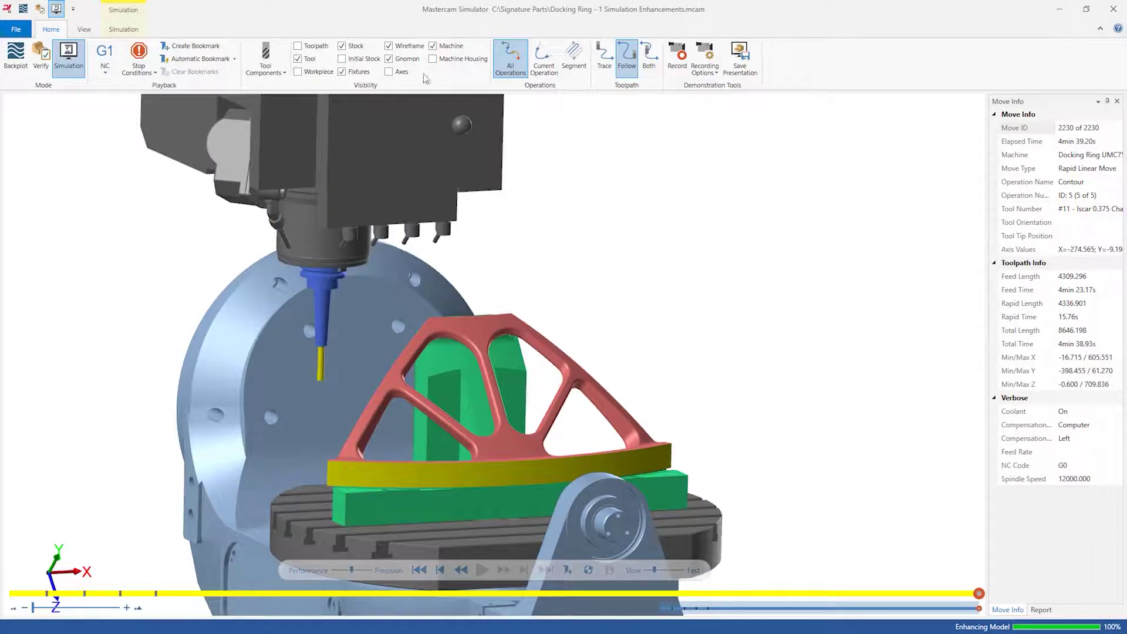
{"action": "left_click", "coordinate": [433, 58]}
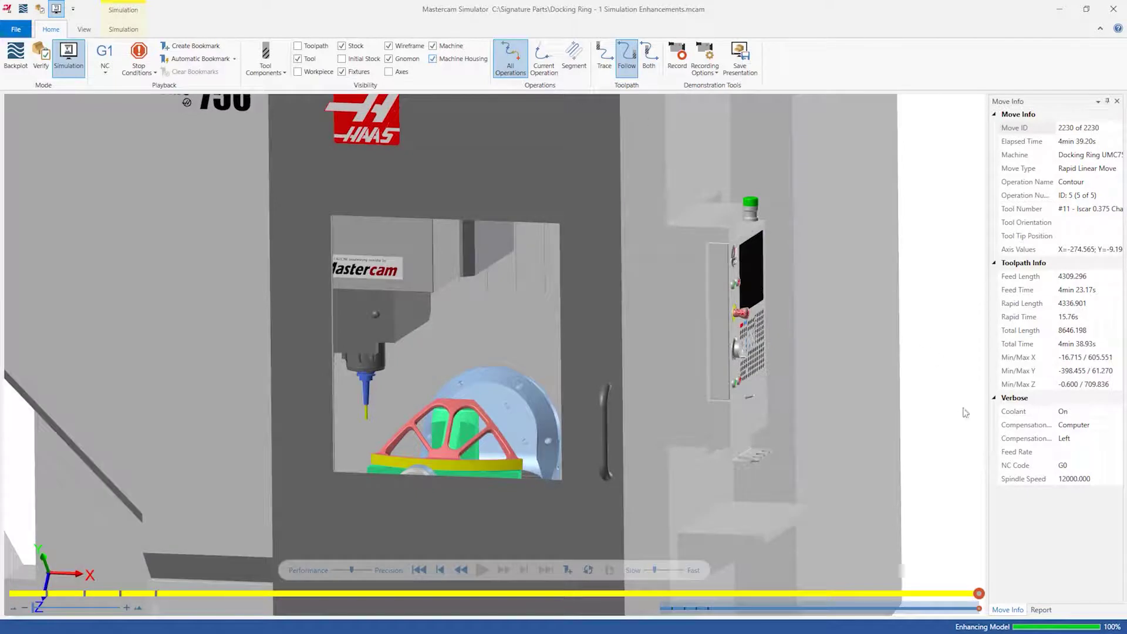
{"action": "left_click", "coordinate": [1041, 609]}
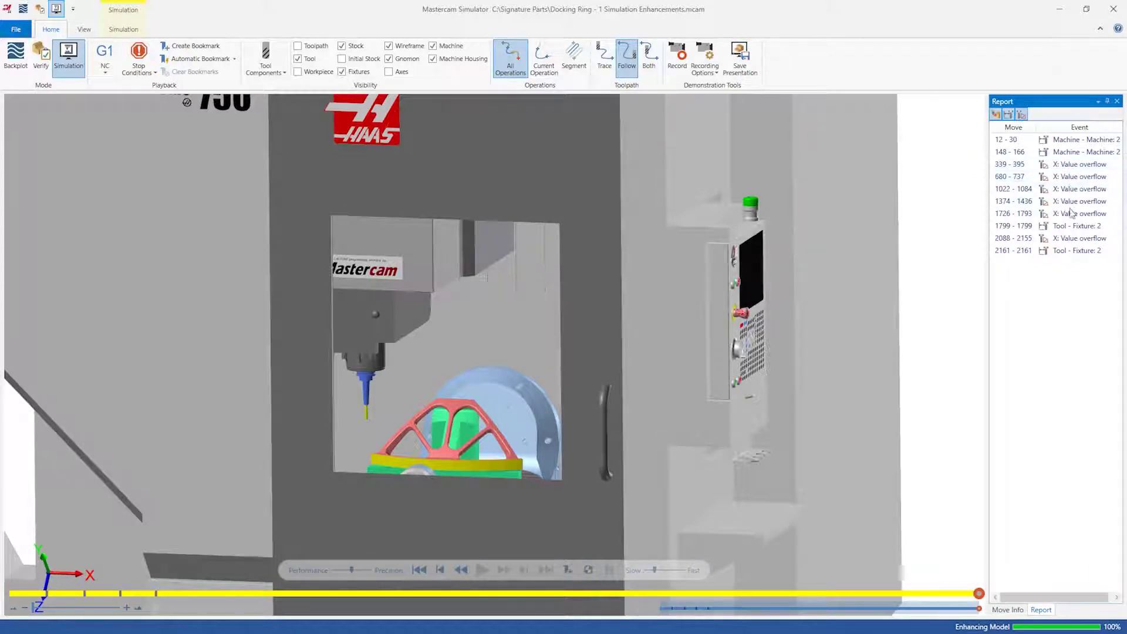
Jump to the X overflow at move 339 and read its X position of 274.565 in Move Info.
{"action": "left_click", "coordinate": [1064, 166]}
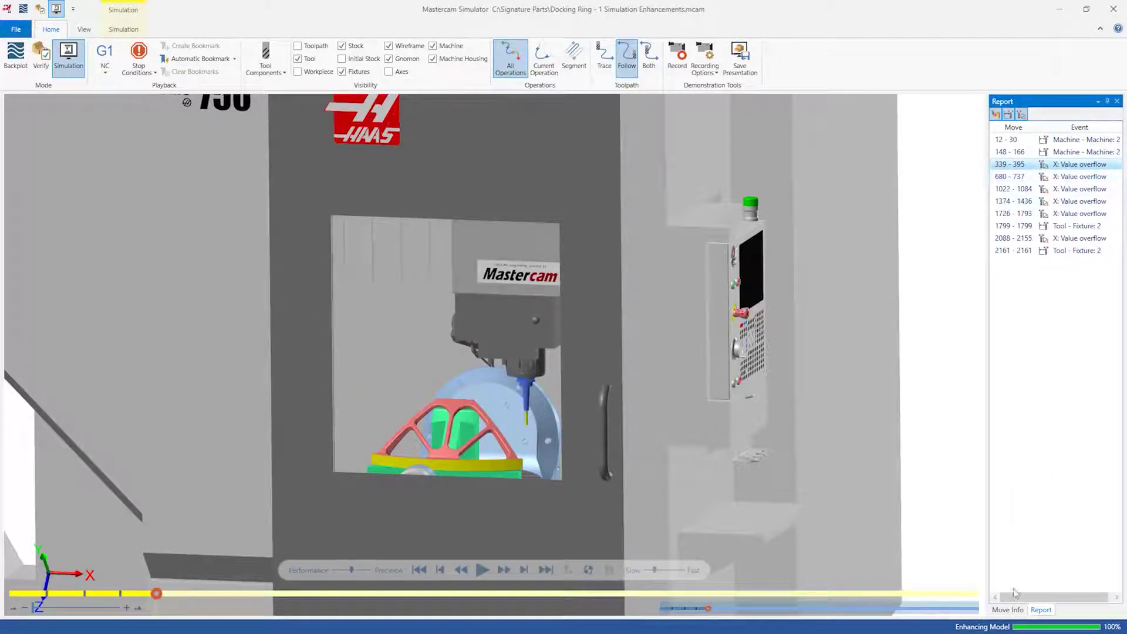
{"action": "left_click", "coordinate": [1010, 609]}
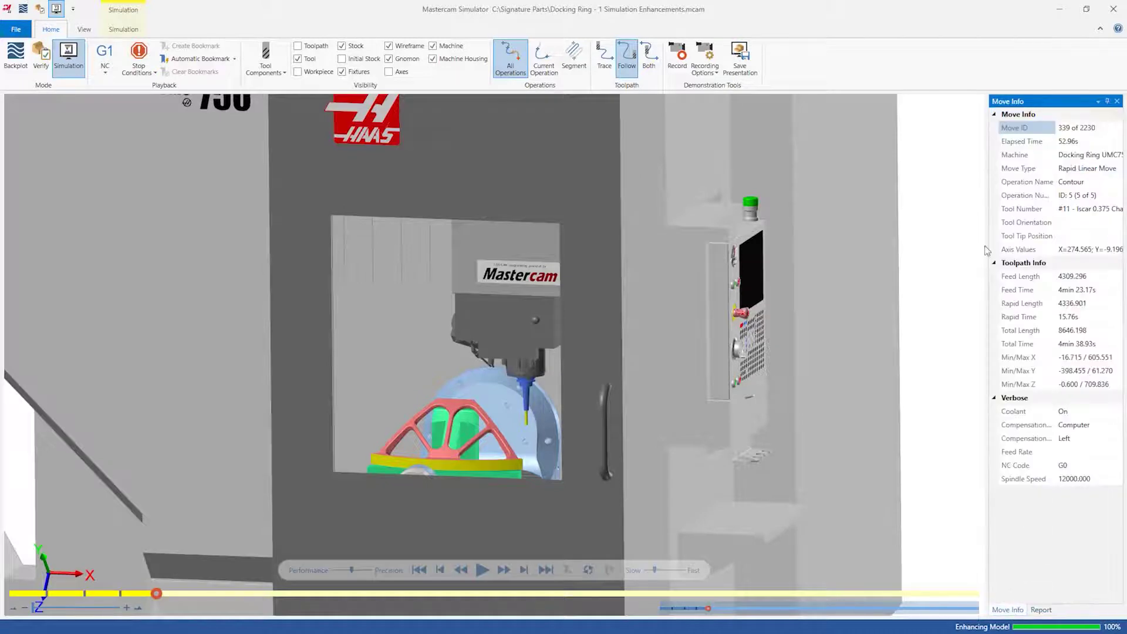
{"action": "left_click_drag", "start_coordinate": [972, 239], "coordinate": [893, 242]}
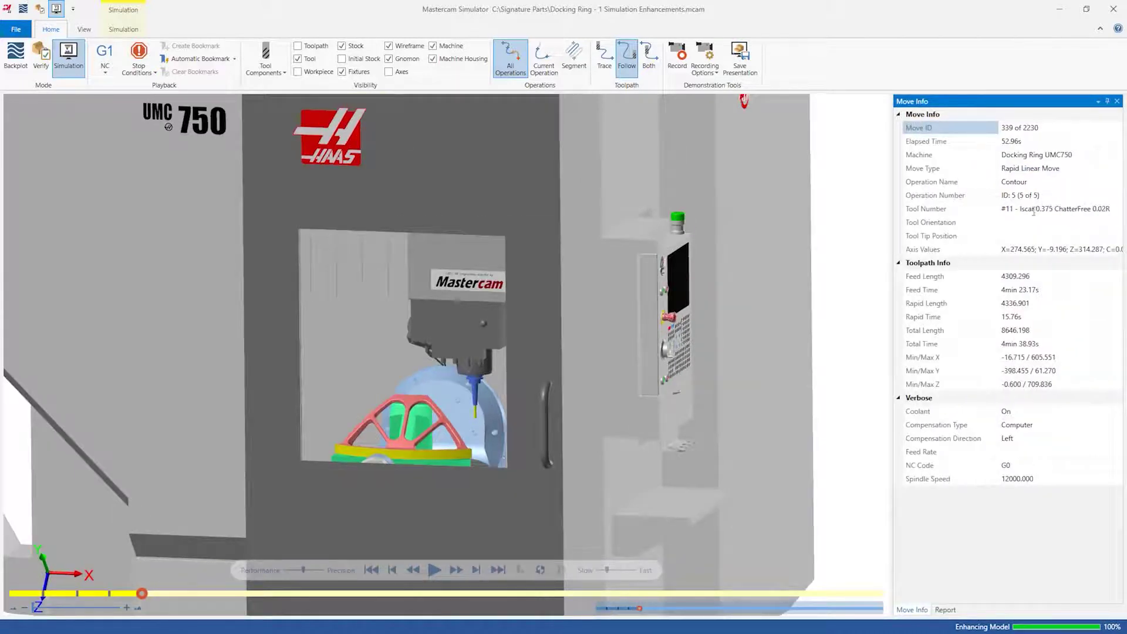
{"action": "left_click", "coordinate": [1031, 249]}
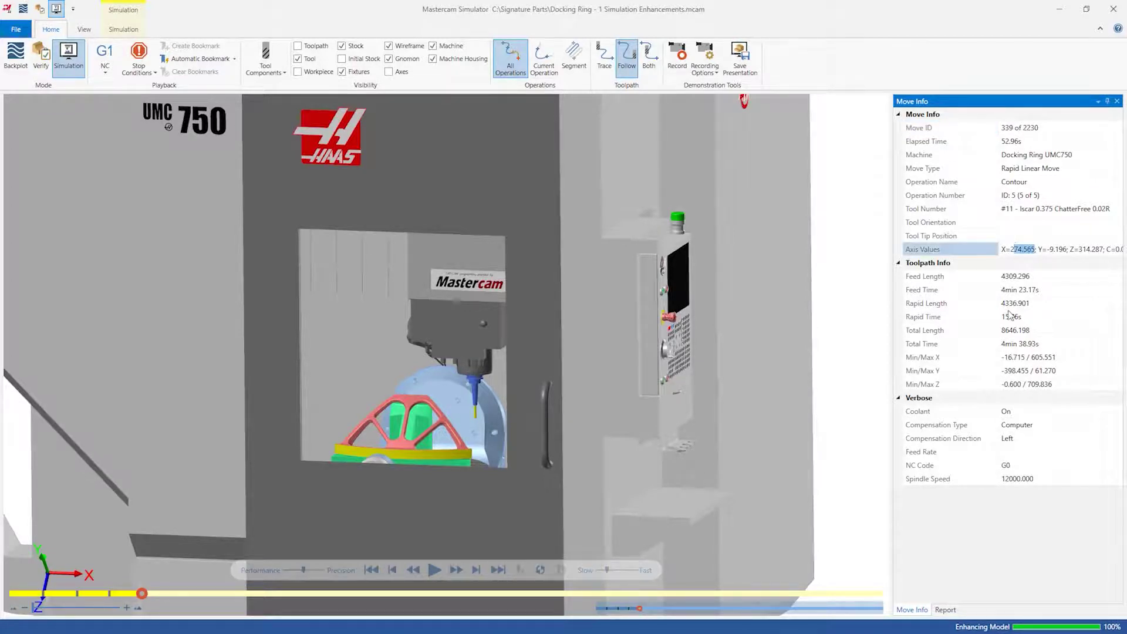
Use Axis Control to jog the X axis toward its 270.500 limit.
{"action": "left_click", "coordinate": [84, 29]}
{"action": "left_click", "coordinate": [417, 61]}
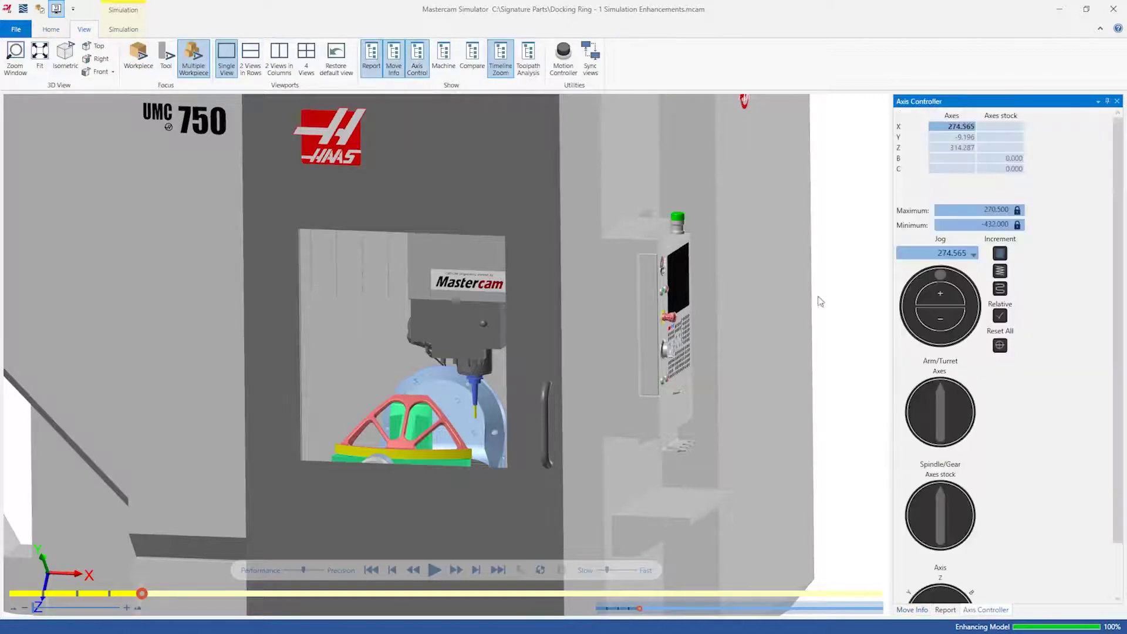
{"action": "scroll", "coordinate": [1095, 469], "scroll_direction": "down", "scroll_amount": 2}
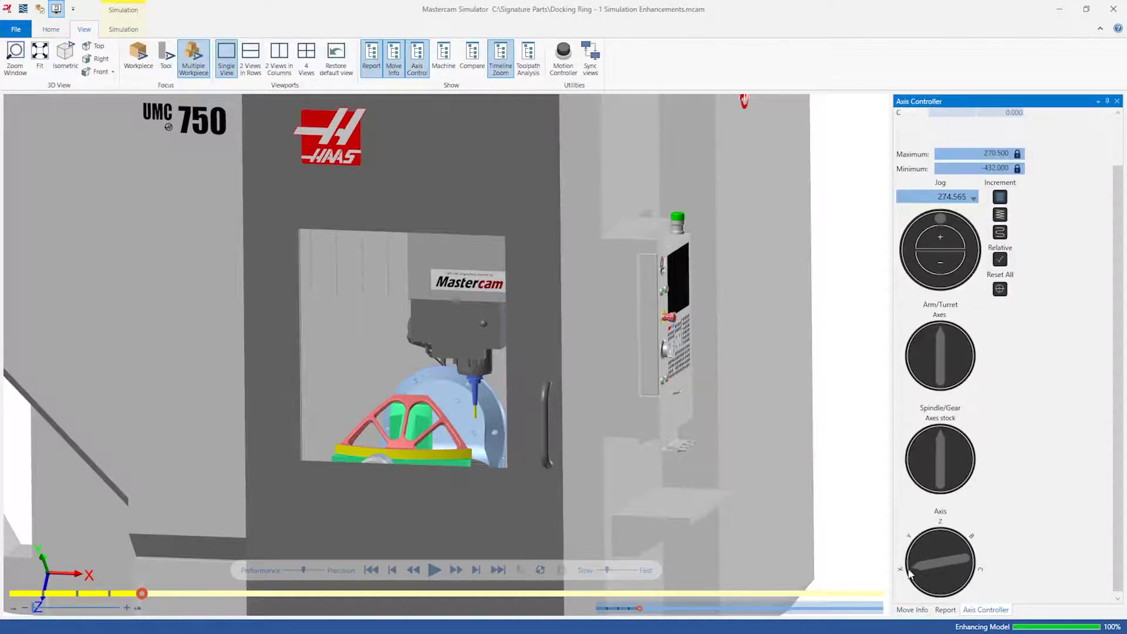
{"action": "scroll", "coordinate": [1098, 405], "scroll_direction": "up", "scroll_amount": 2}
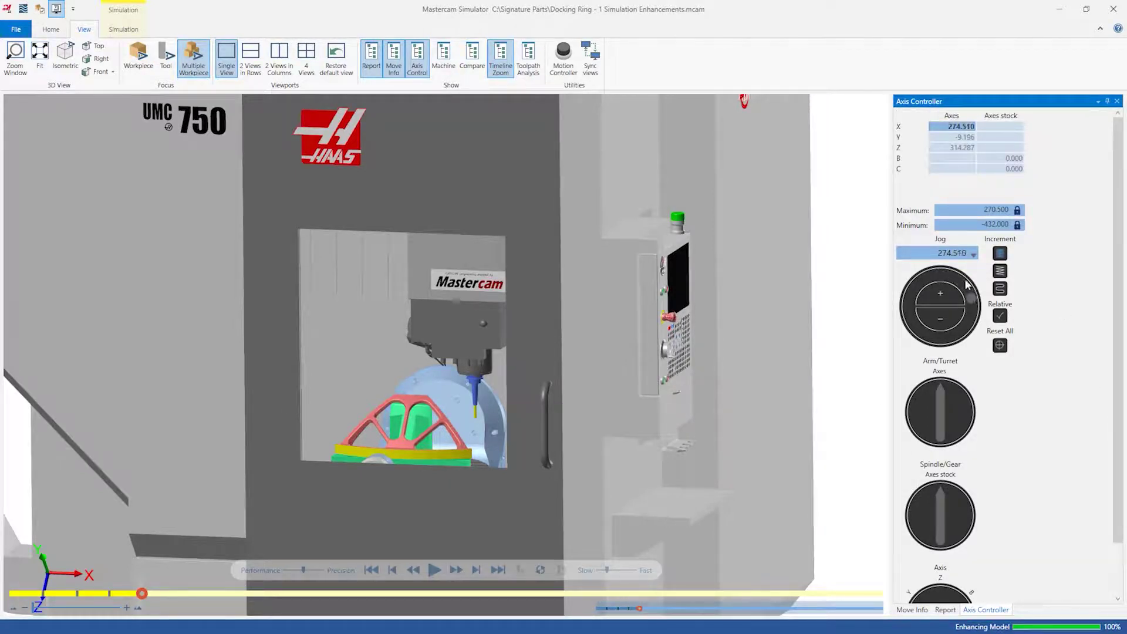
{"action": "left_click_drag", "start_coordinate": [967, 285], "coordinate": [961, 262]}
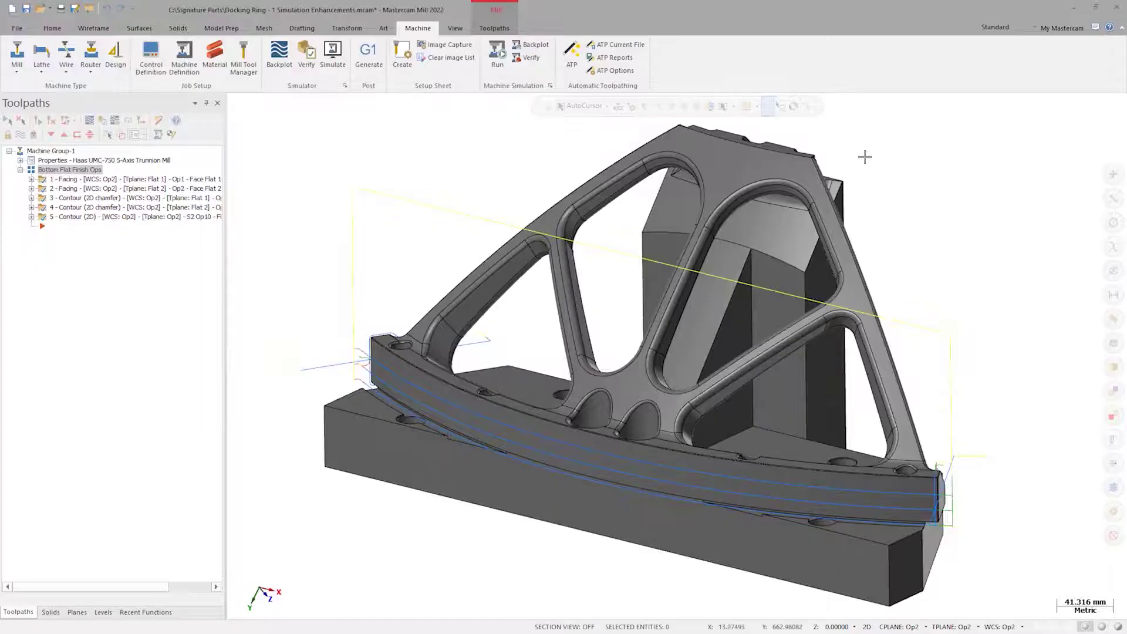
Set the Contour (2D) entry and exit lead line length and arc radius to 20%.
{"action": "left_click", "coordinate": [31, 216]}
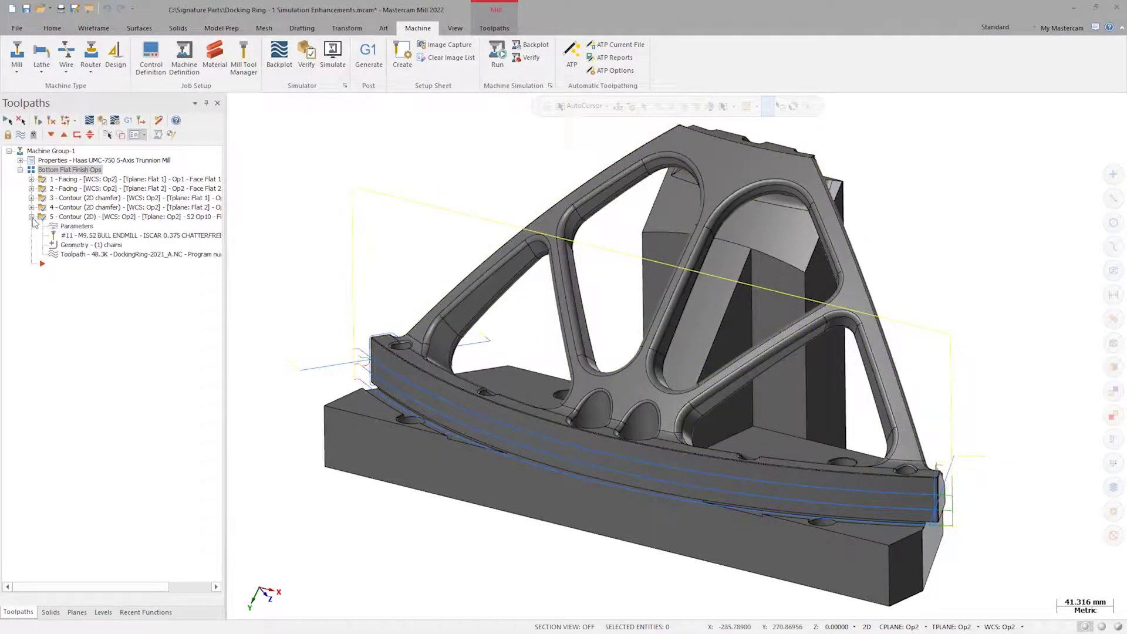
{"action": "left_click", "coordinate": [63, 228]}
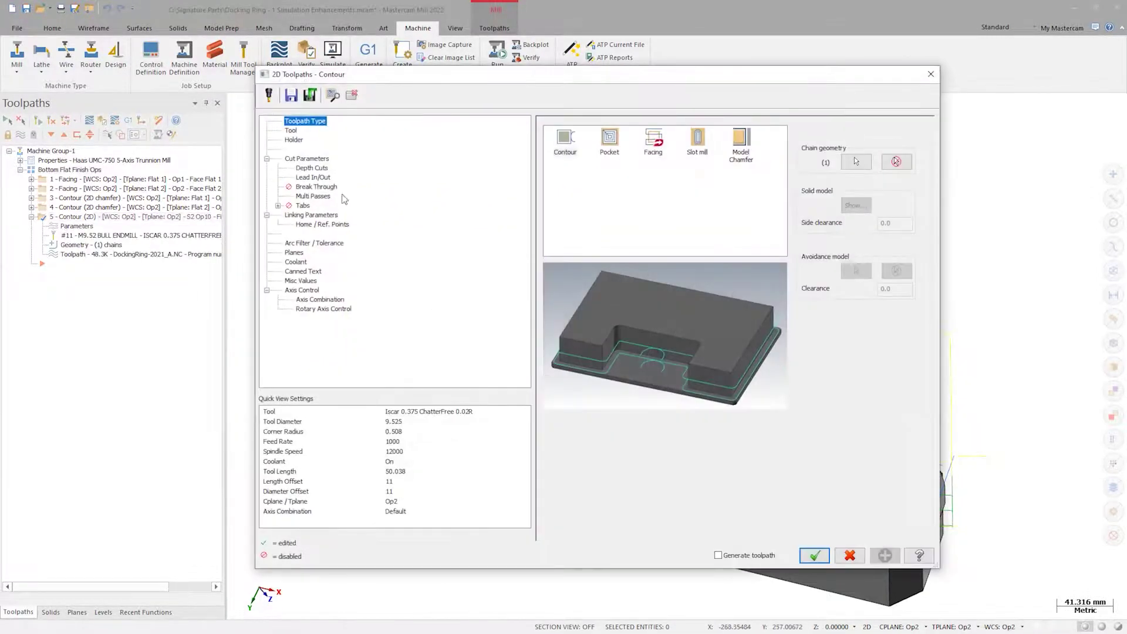
{"action": "left_click", "coordinate": [324, 178]}
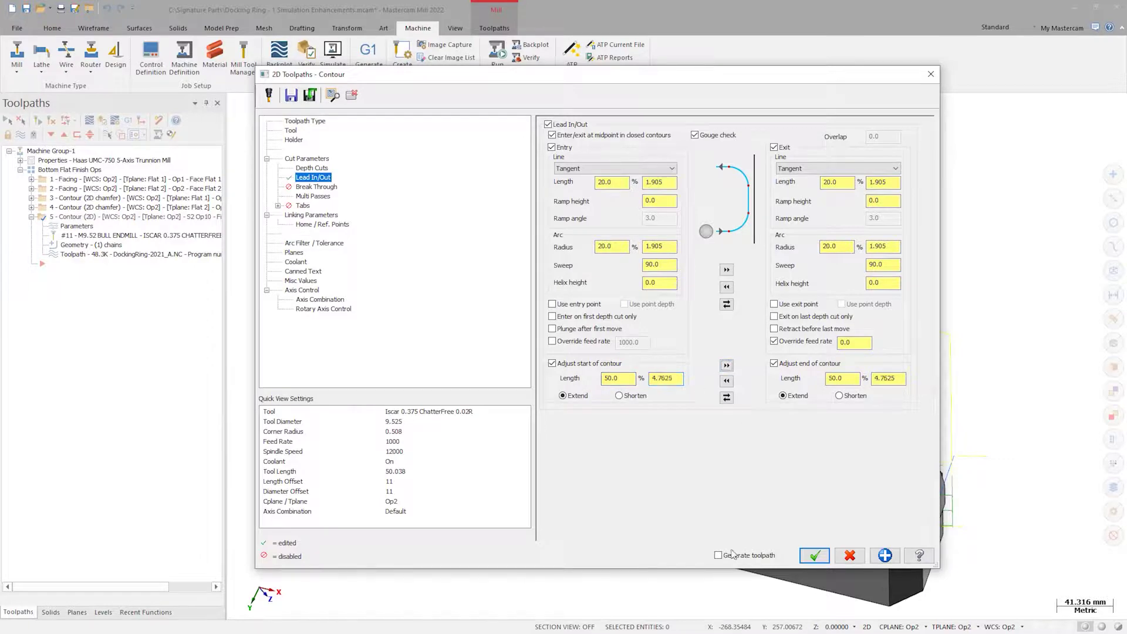
{"action": "left_click", "coordinate": [807, 558]}
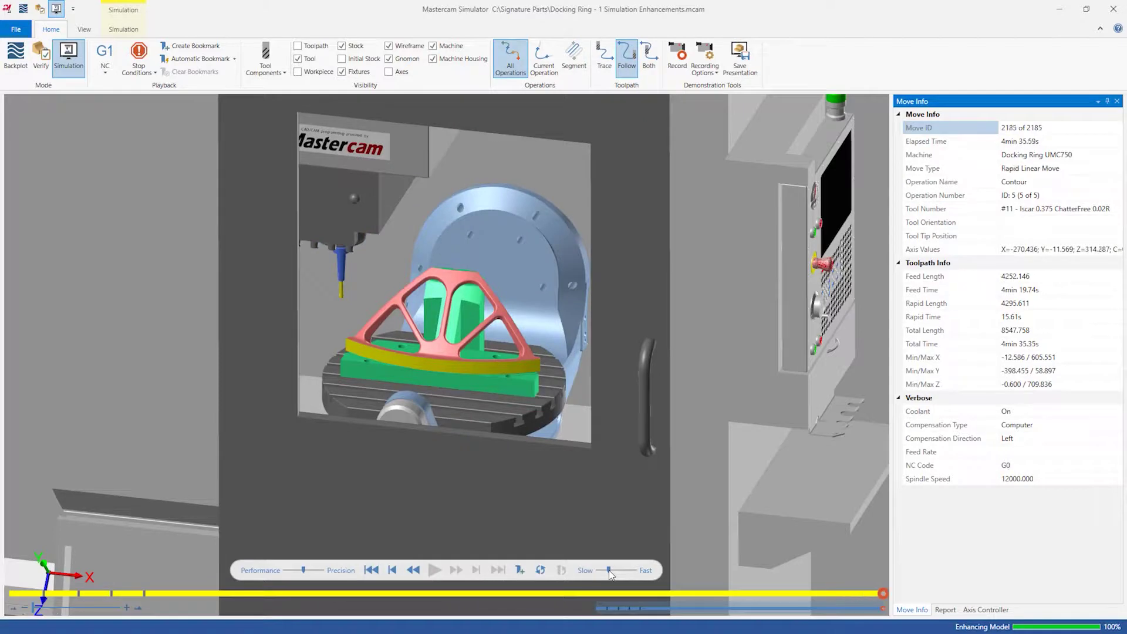
Review the event report of the rerun program, which shows no X value overflows.
{"action": "left_click", "coordinate": [946, 610]}
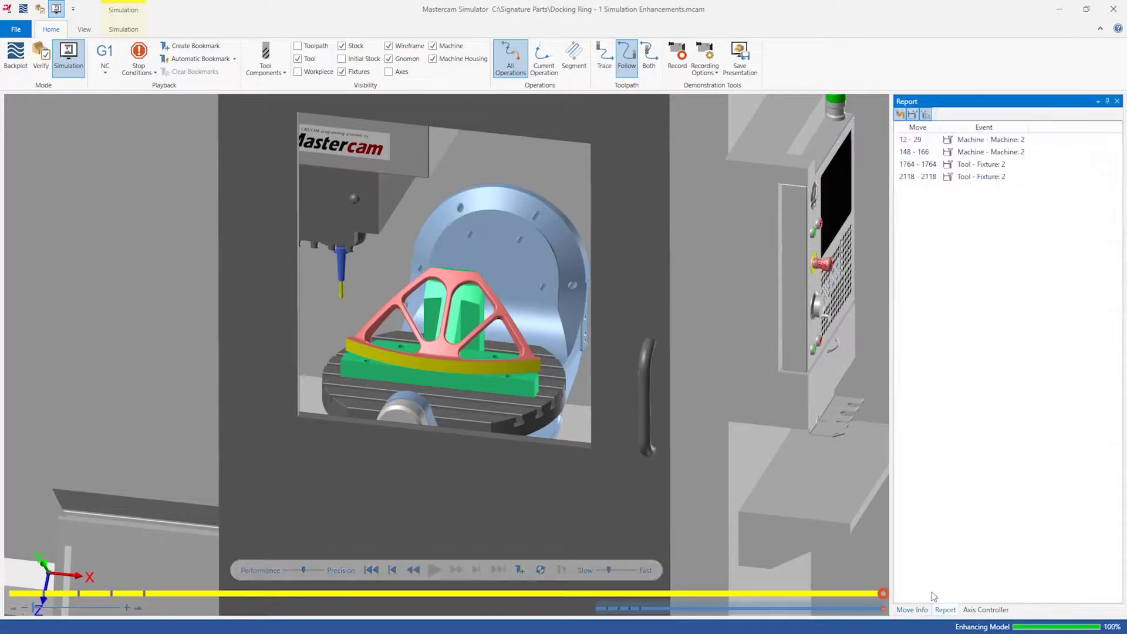